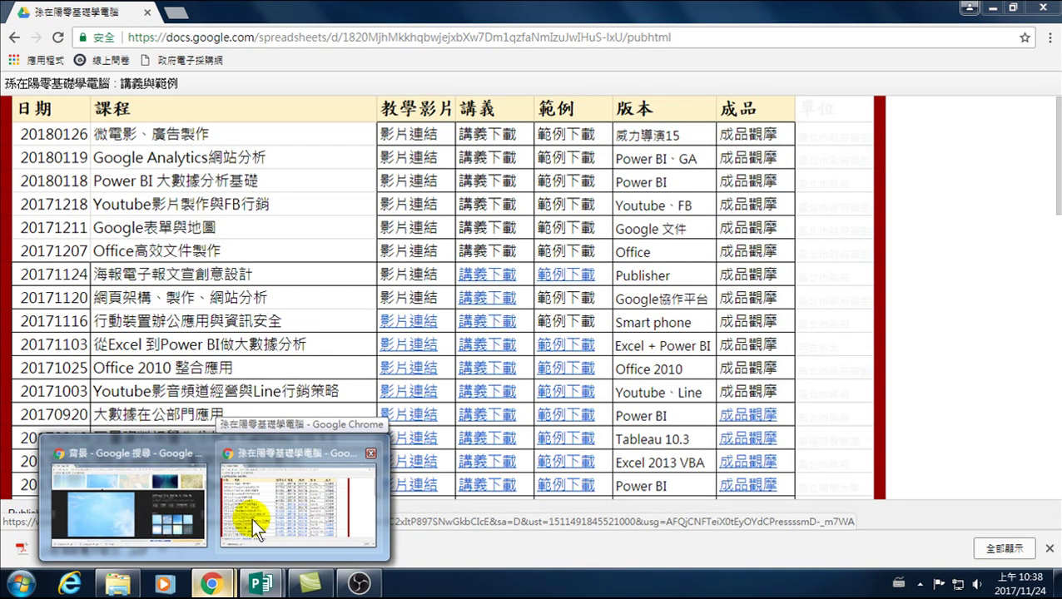
# Open the 範例下載 link for the 20171124 Publisher course from the course spreadsheet.
pyautogui.click(251, 517)
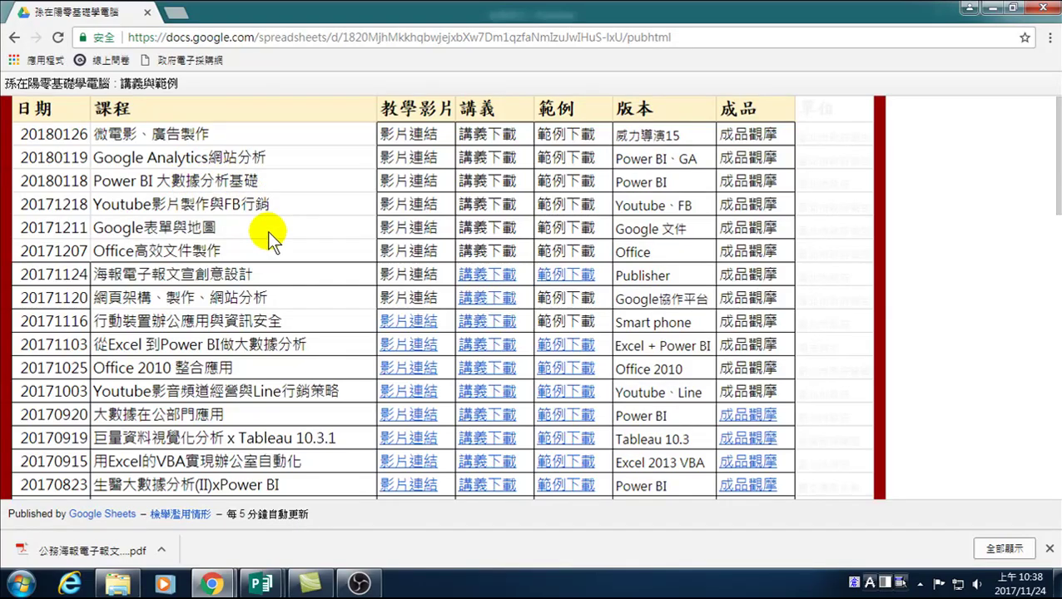
pyautogui.click(286, 184)
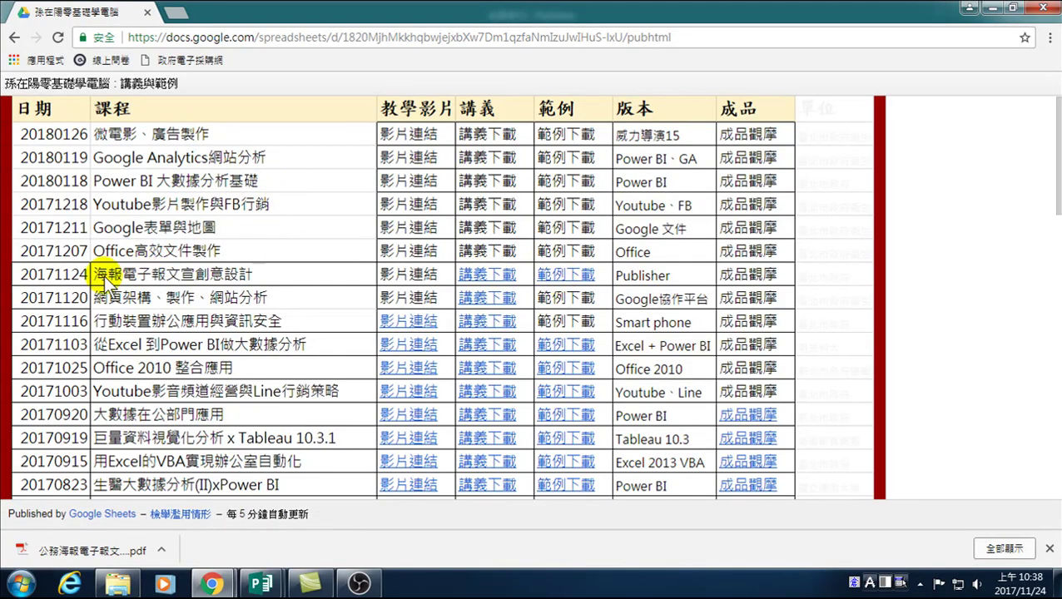
pyautogui.click(550, 274)
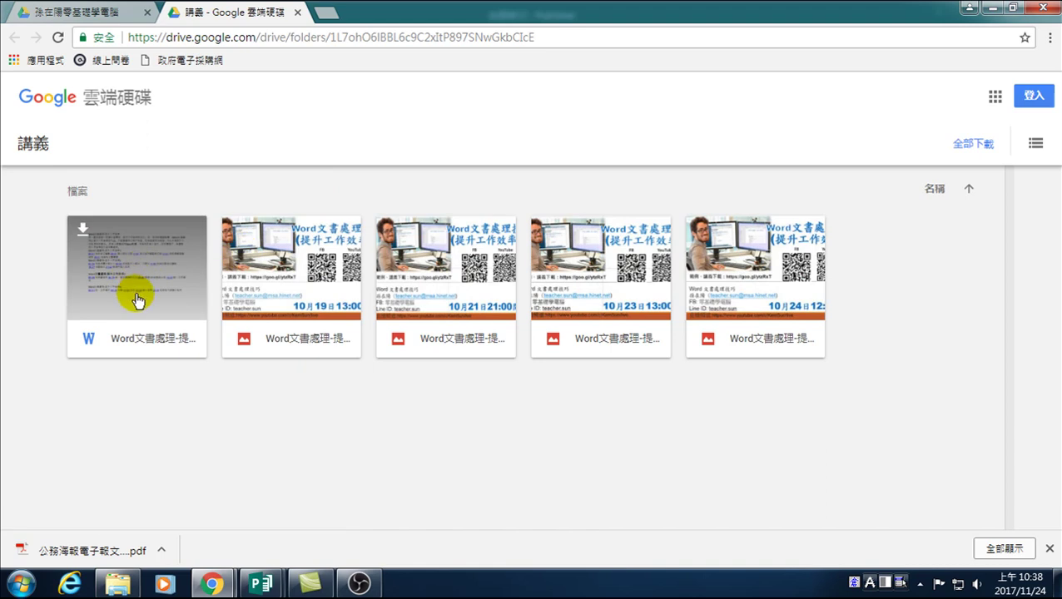
# Download the Word handout and the first flyer image from the 講義 Drive folder.
pyautogui.click(82, 228)
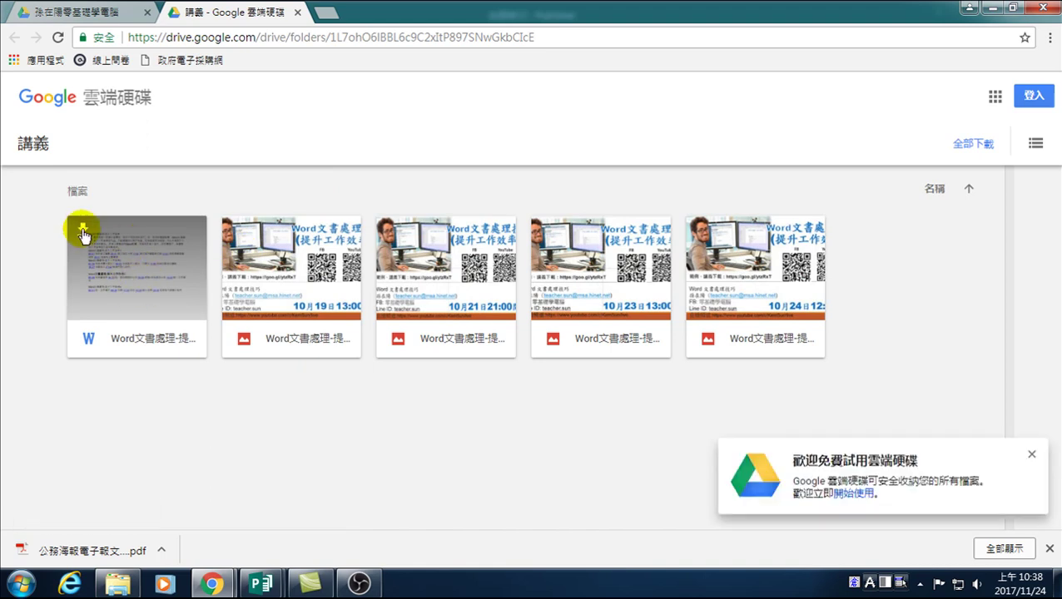
pyautogui.moveTo(292, 266)
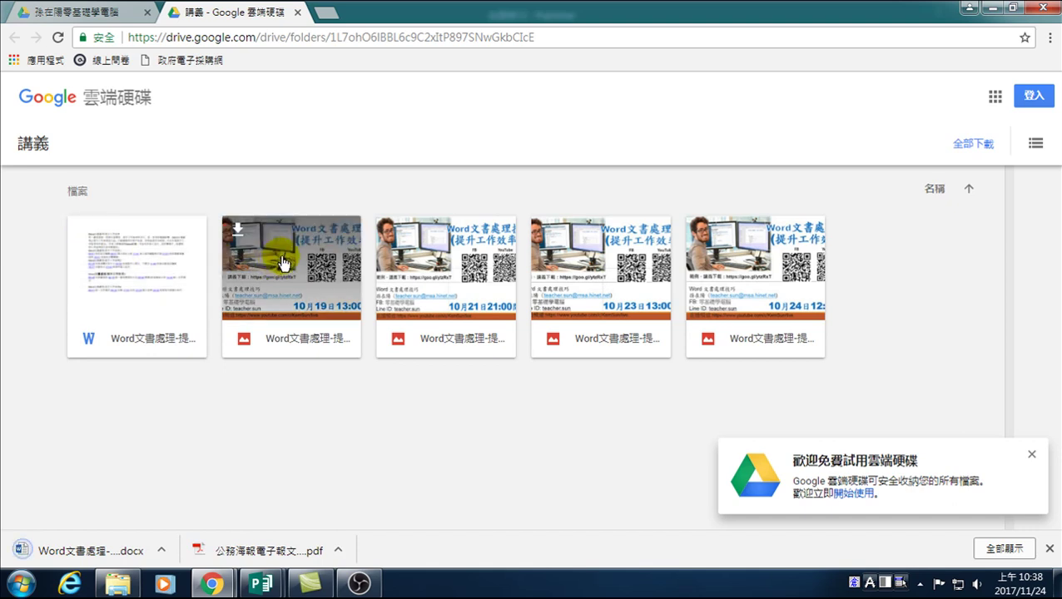
pyautogui.click(237, 232)
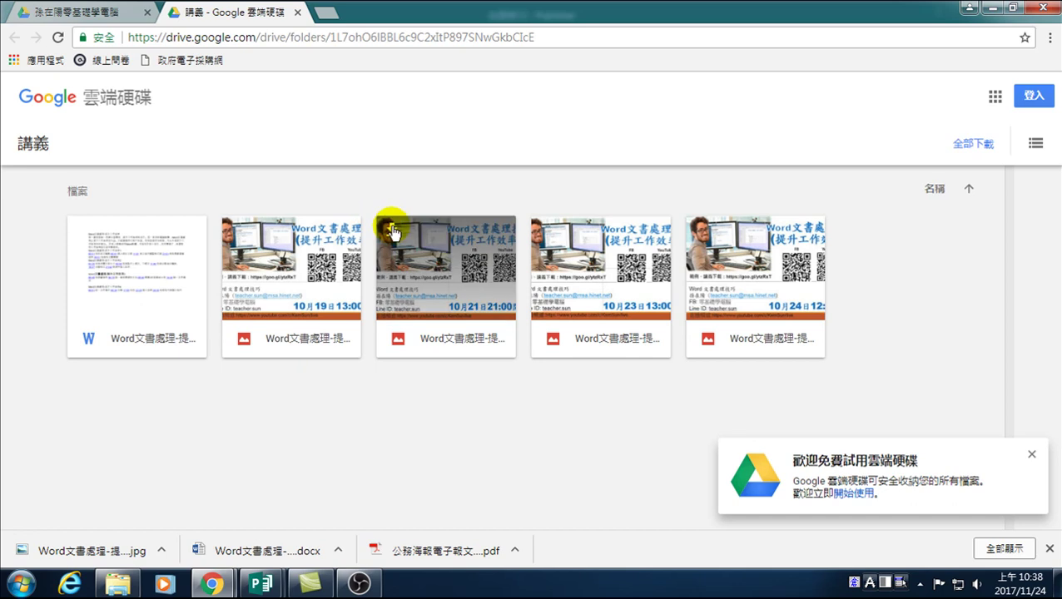
pyautogui.moveTo(117, 584)
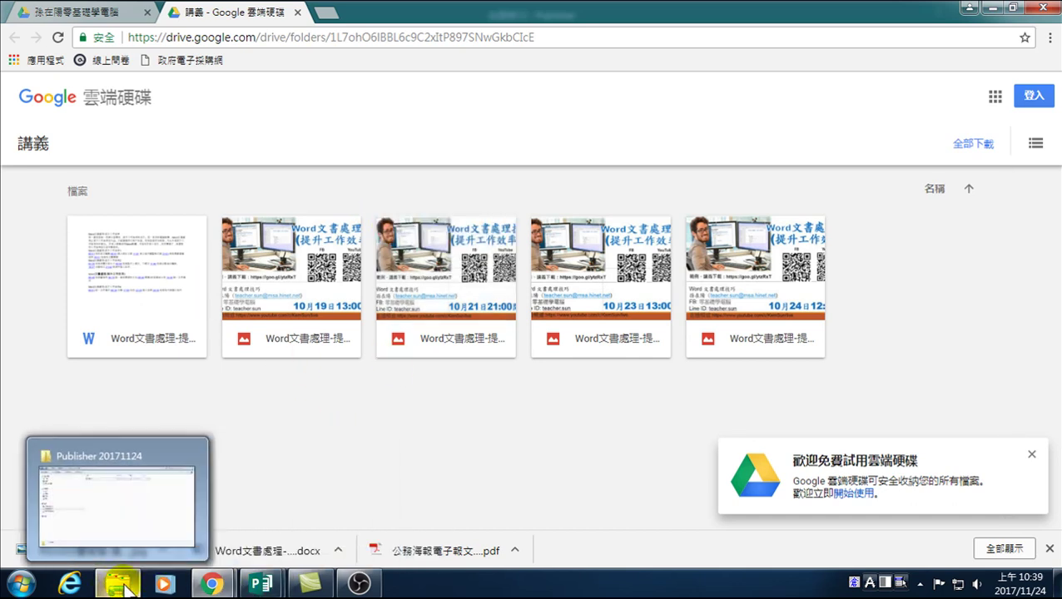
# Cut the downloaded Word document and flyer image from the Downloads folder.
pyautogui.click(121, 585)
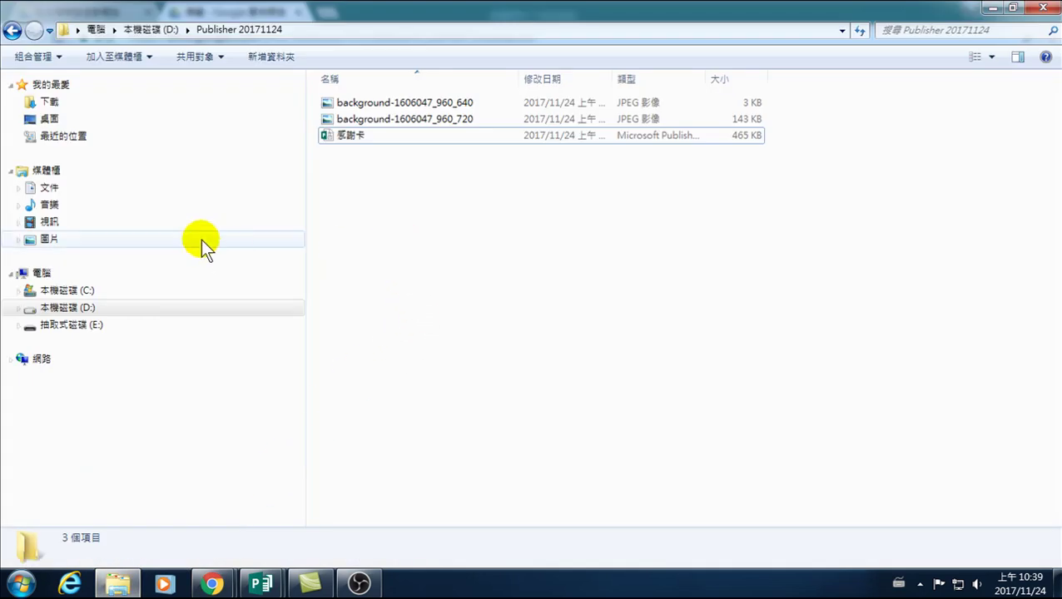
pyautogui.click(51, 103)
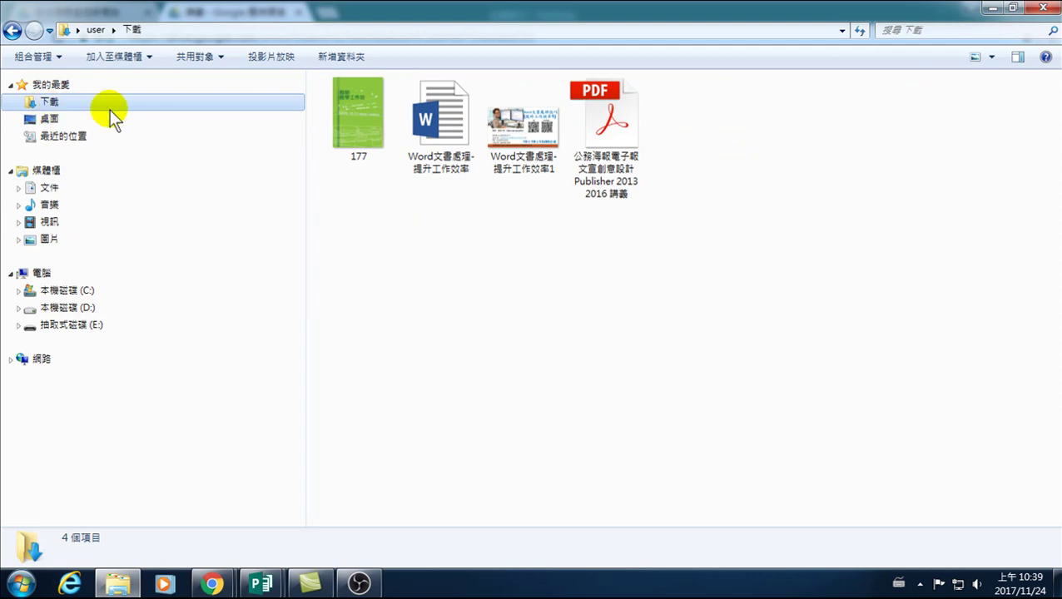
pyautogui.click(446, 128)
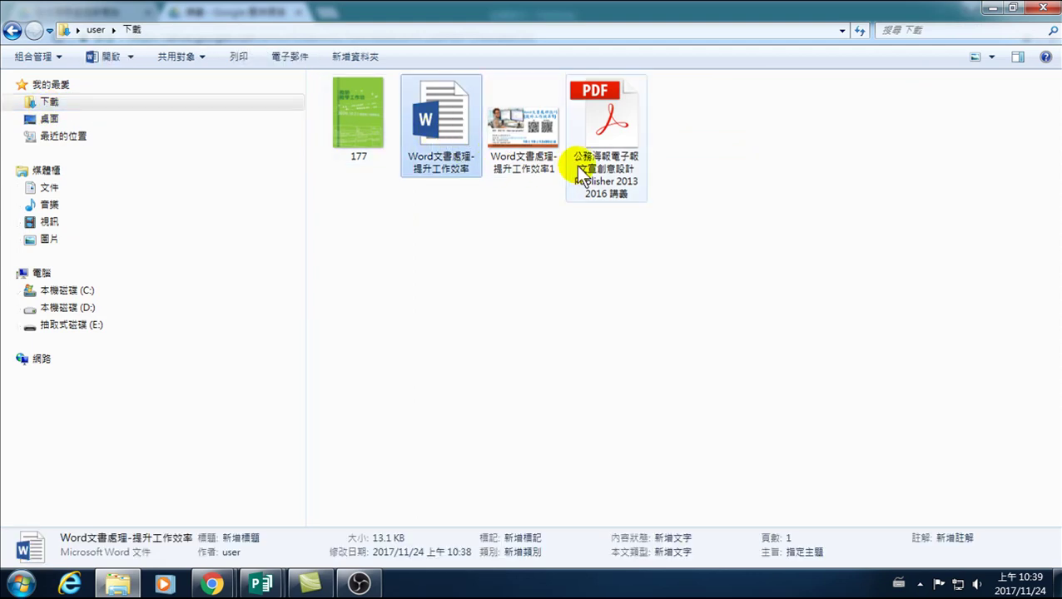
pyautogui.keyDown('ctrl'); pyautogui.click(497, 163); pyautogui.keyUp('ctrl')
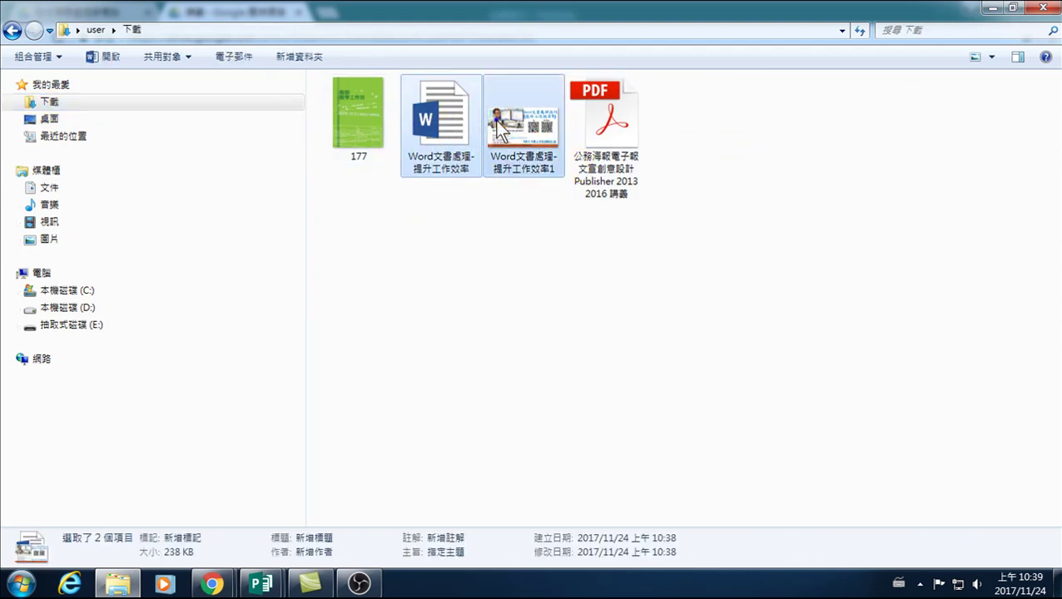
pyautogui.rightClick(496, 121)
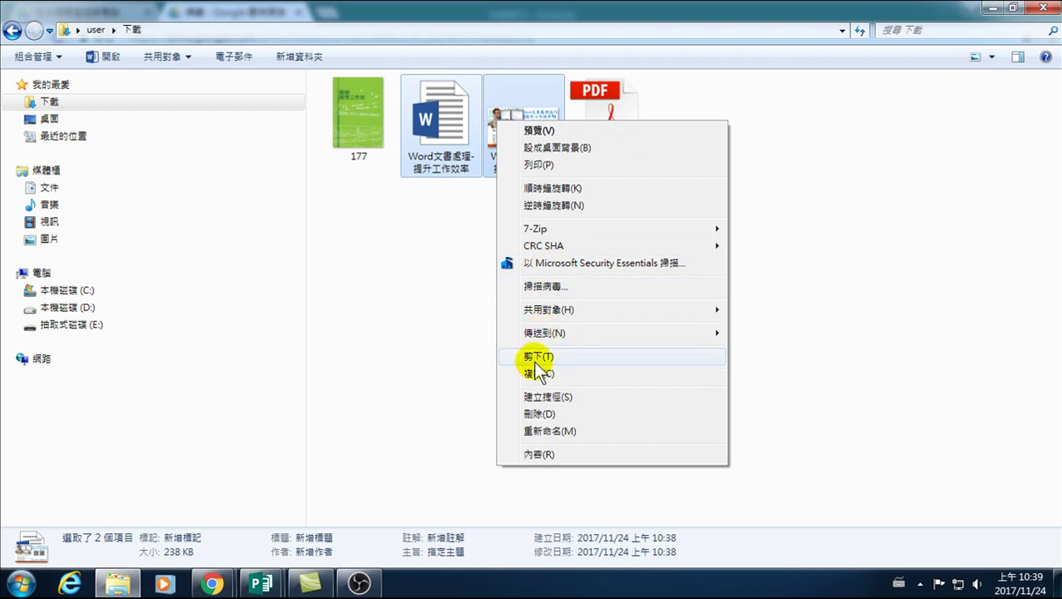
pyautogui.click(535, 358)
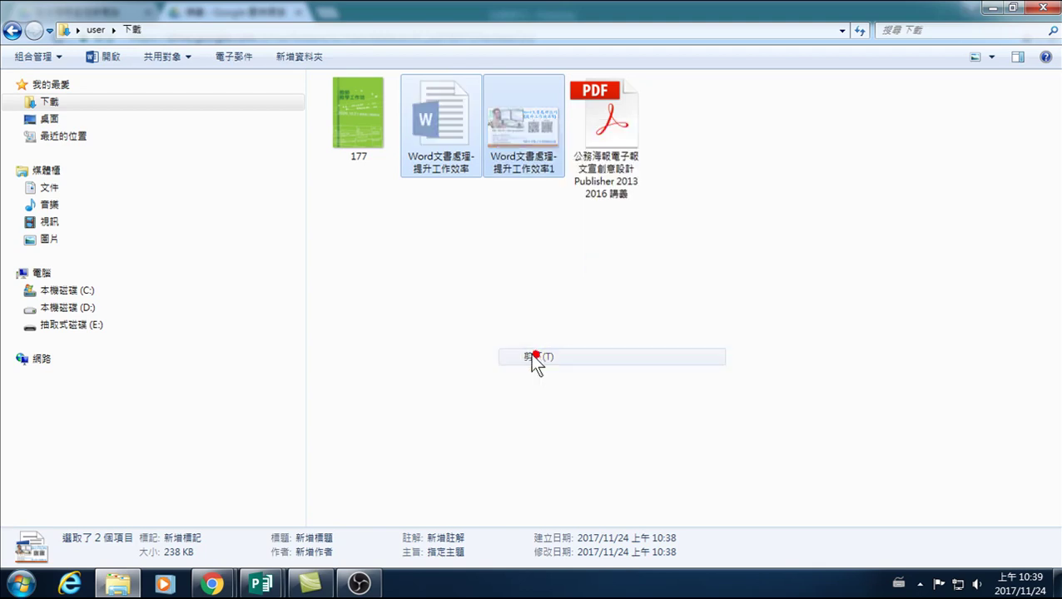
# Paste both files into D:\Publisher 20171124, then minimize the folder window.
pyautogui.click(73, 307)
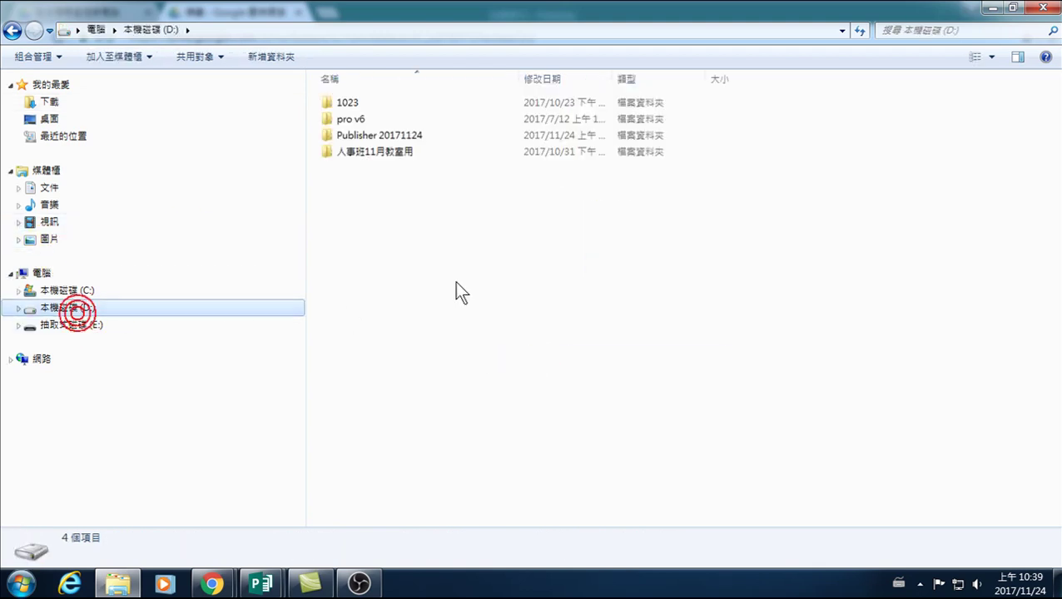
pyautogui.doubleClick(393, 136)
pyautogui.rightClick(423, 233)
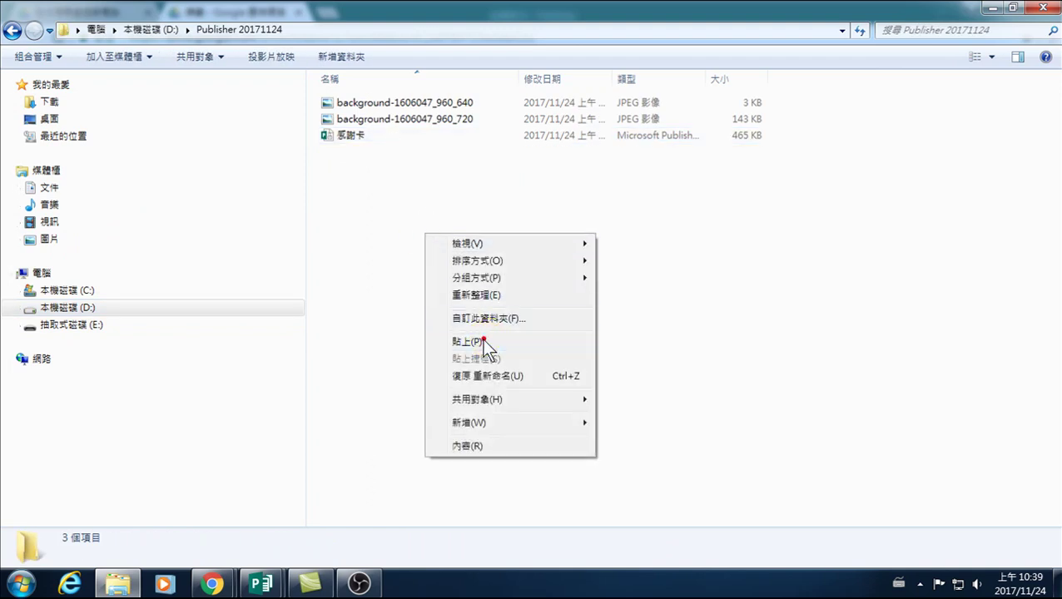
pyautogui.click(482, 339)
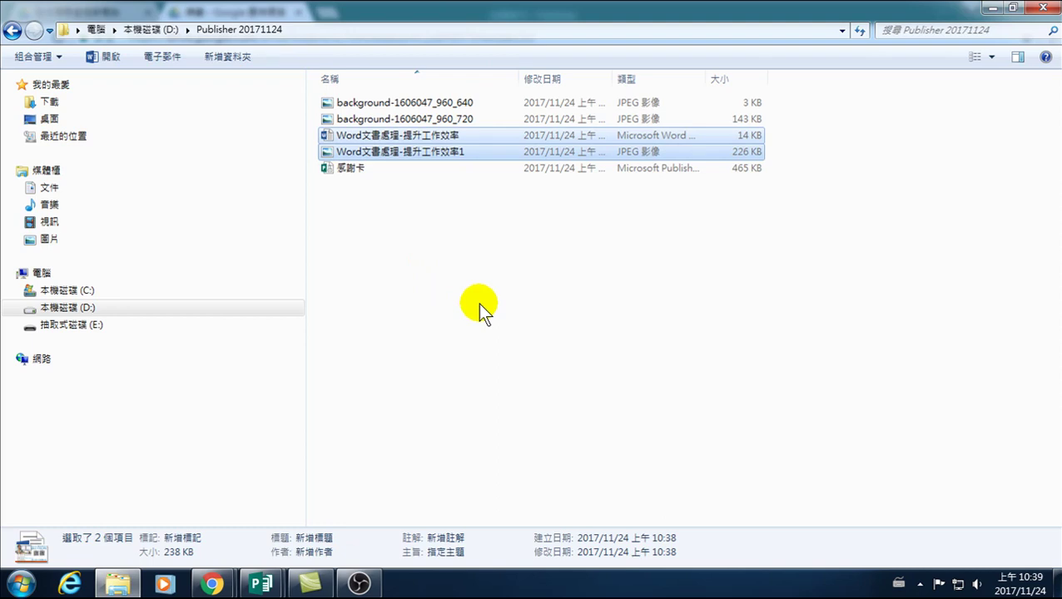
pyautogui.click(993, 8)
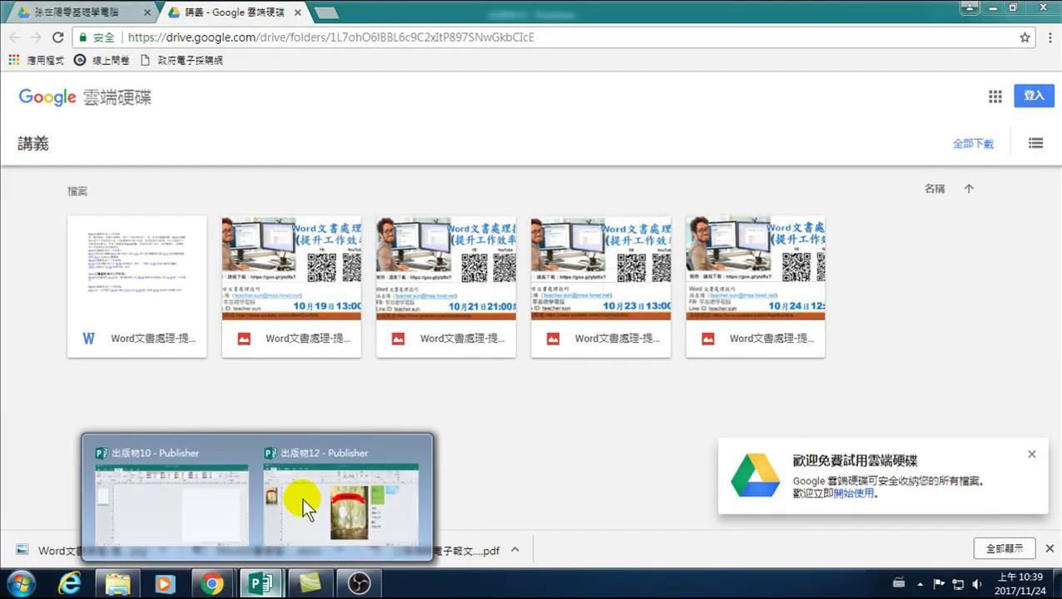
# Switch to the 出版物12 forest flyer and review the Insert Object options, inserting nothing.
pyautogui.moveTo(260, 583)
pyautogui.click(306, 501)
pyautogui.click(307, 504)
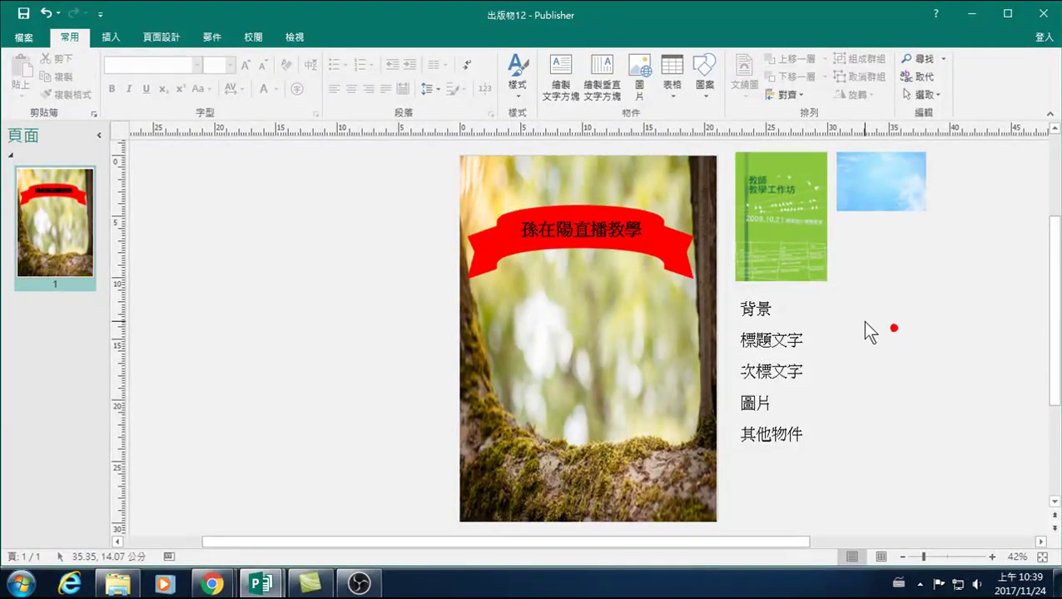
pyautogui.click(113, 36)
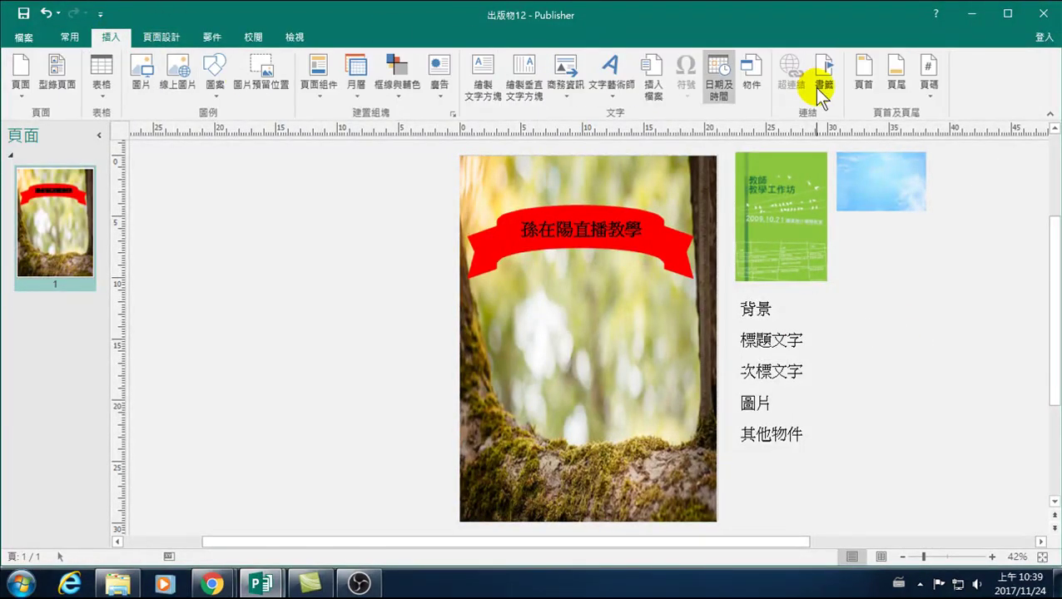
pyautogui.click(750, 77)
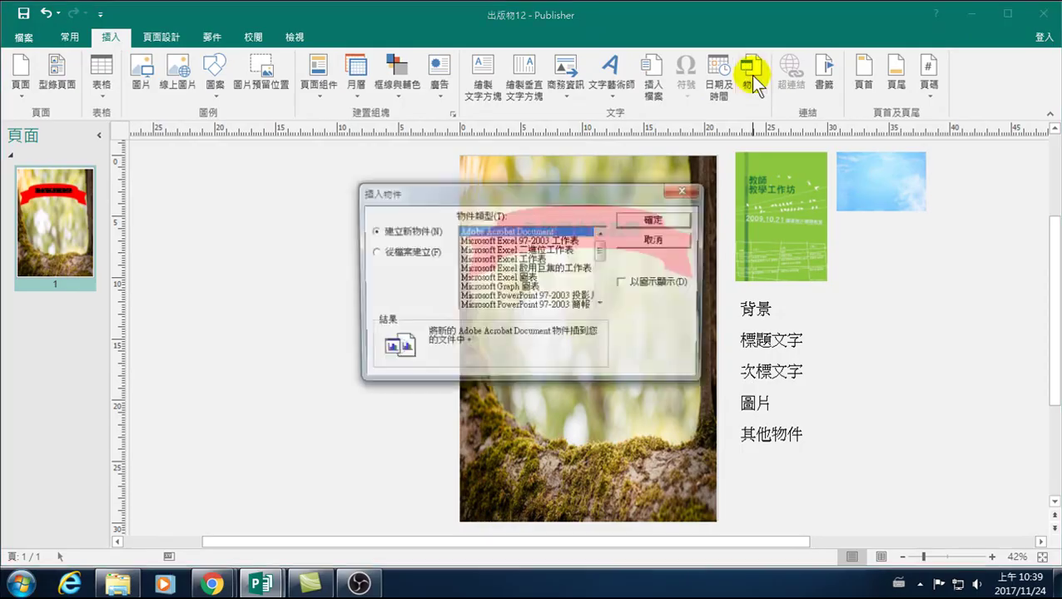
pyautogui.click(404, 254)
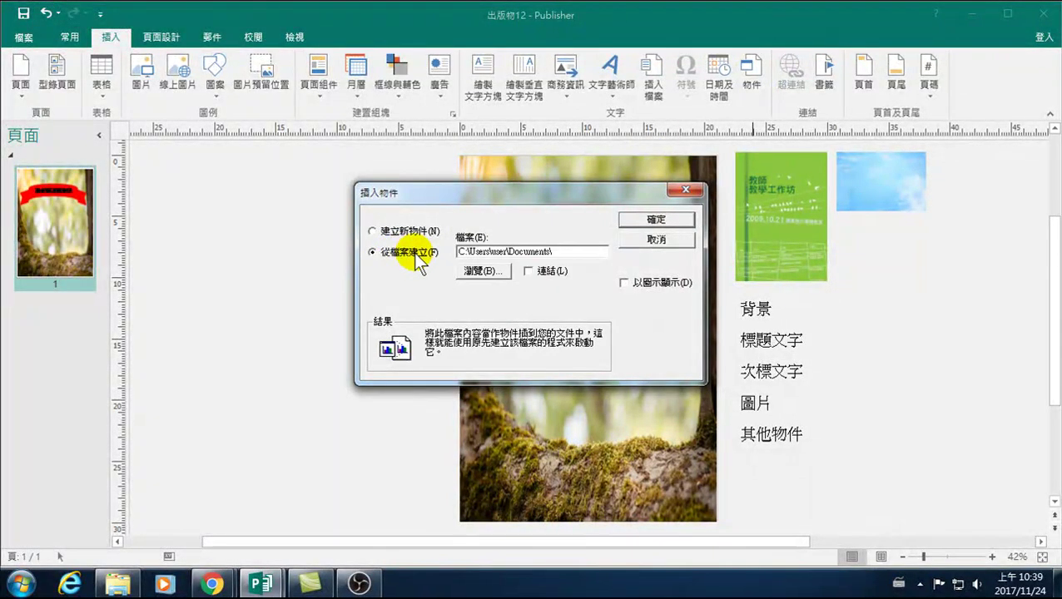
pyautogui.click(376, 230)
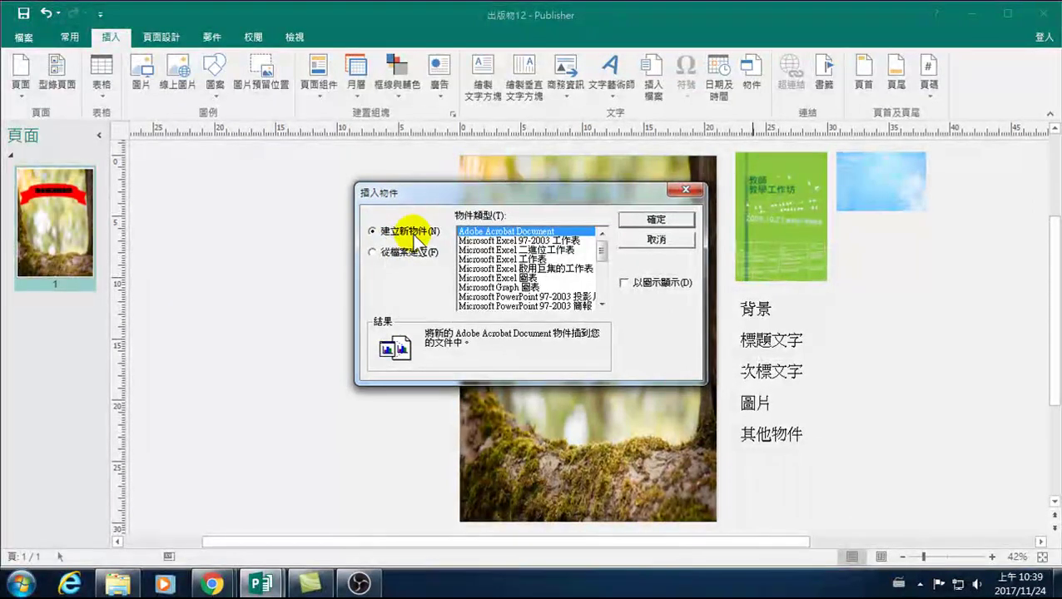
pyautogui.moveTo(603, 250); pyautogui.dragTo(608, 280)
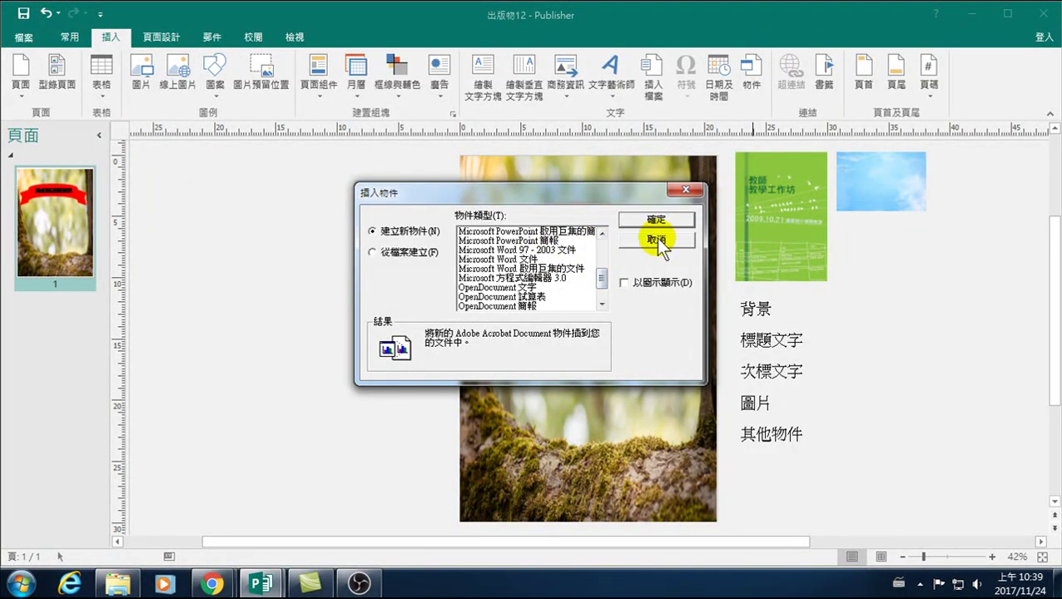
pyautogui.click(657, 241)
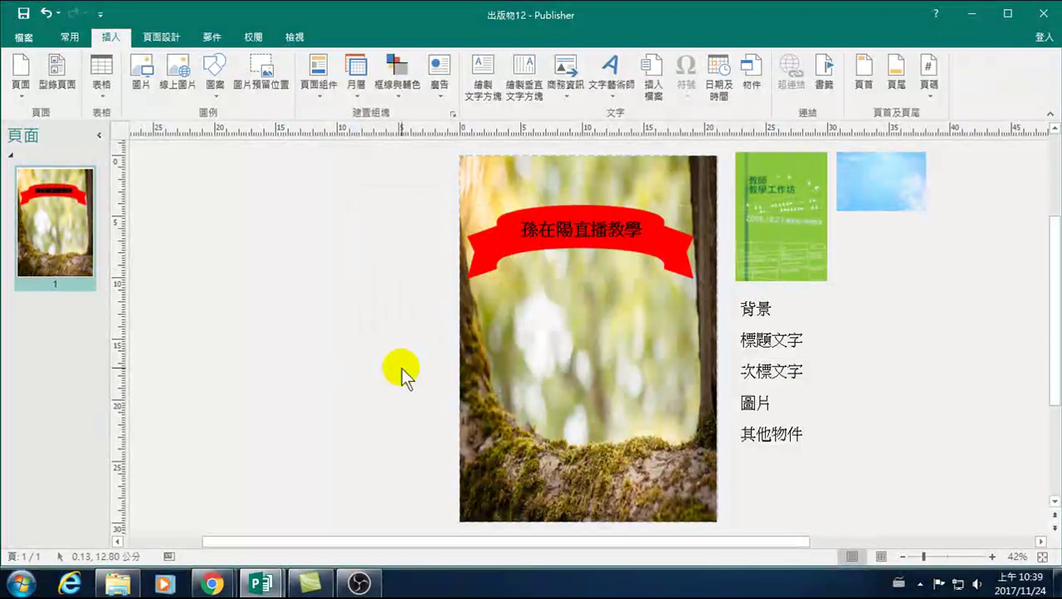
# Open the downloaded Word handout from the Publisher 20171124 folder and enable editing.
pyautogui.click(185, 499)
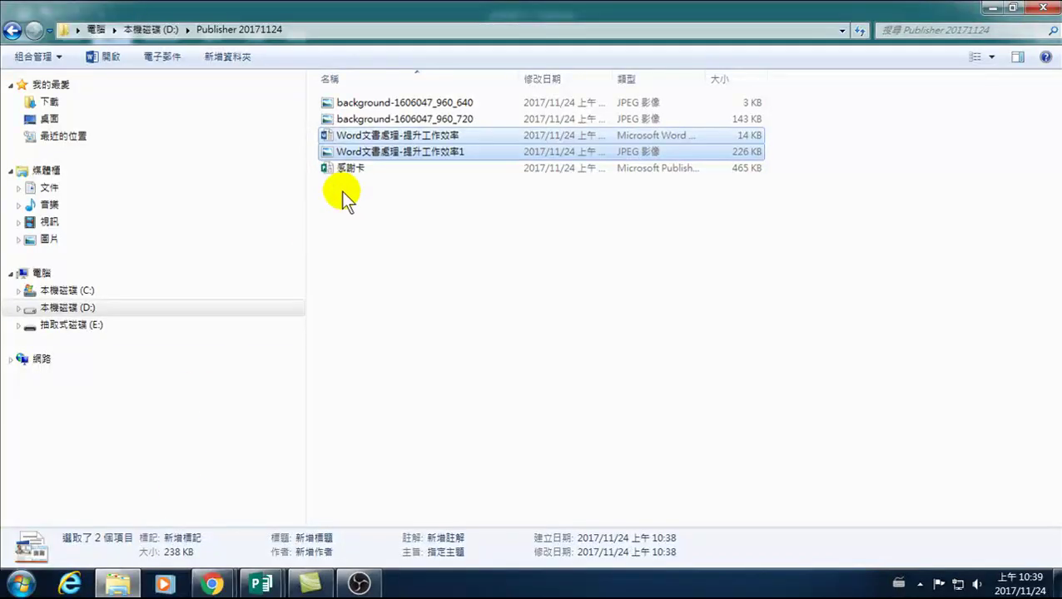
pyautogui.click(349, 138)
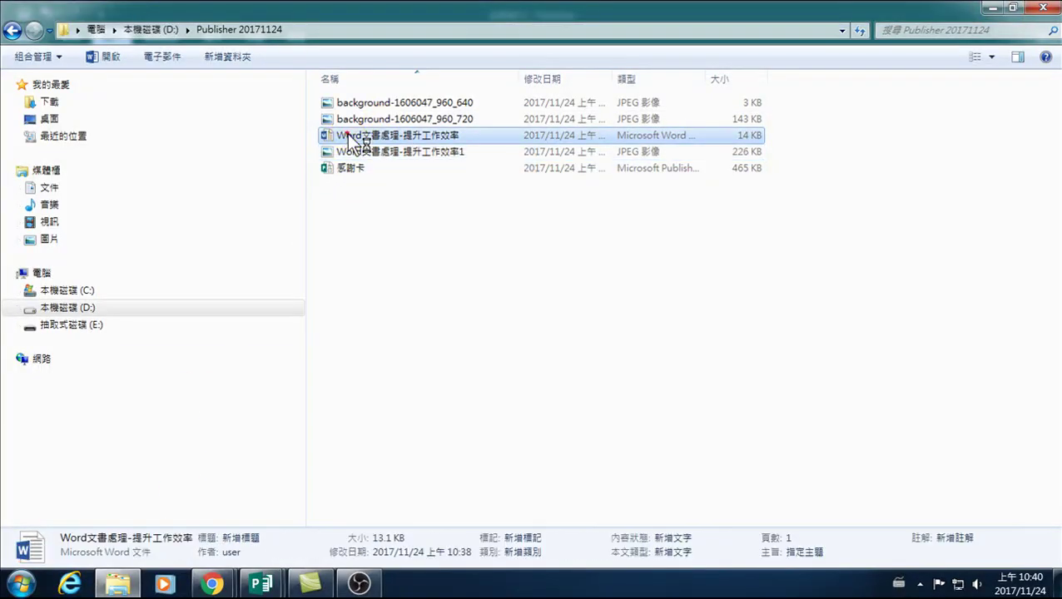
pyautogui.doubleClick(349, 138)
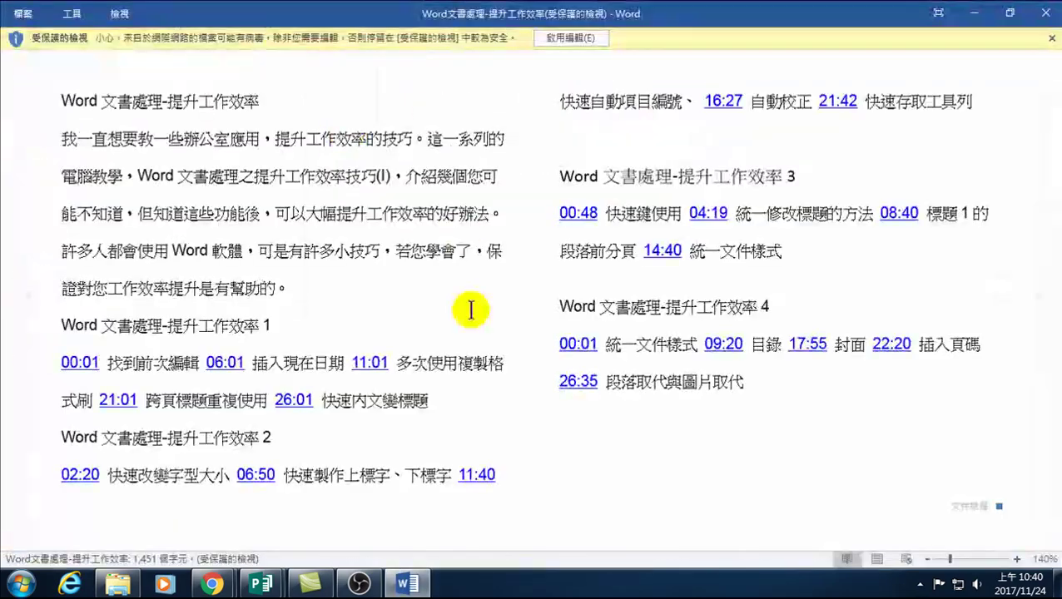
pyautogui.click(551, 39)
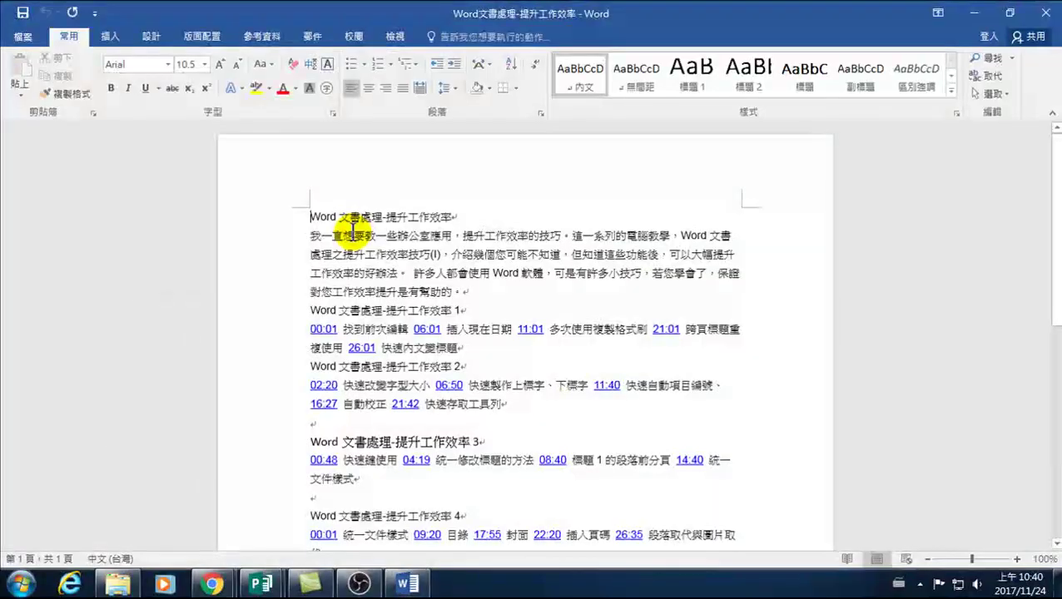
# Copy the intro text through the first section's timestamp links and return to Publisher.
pyautogui.moveTo(312, 218)
pyautogui.mouseDown()
pyautogui.moveTo(409, 365)
pyautogui.moveTo(475, 355)
pyautogui.mouseUp()
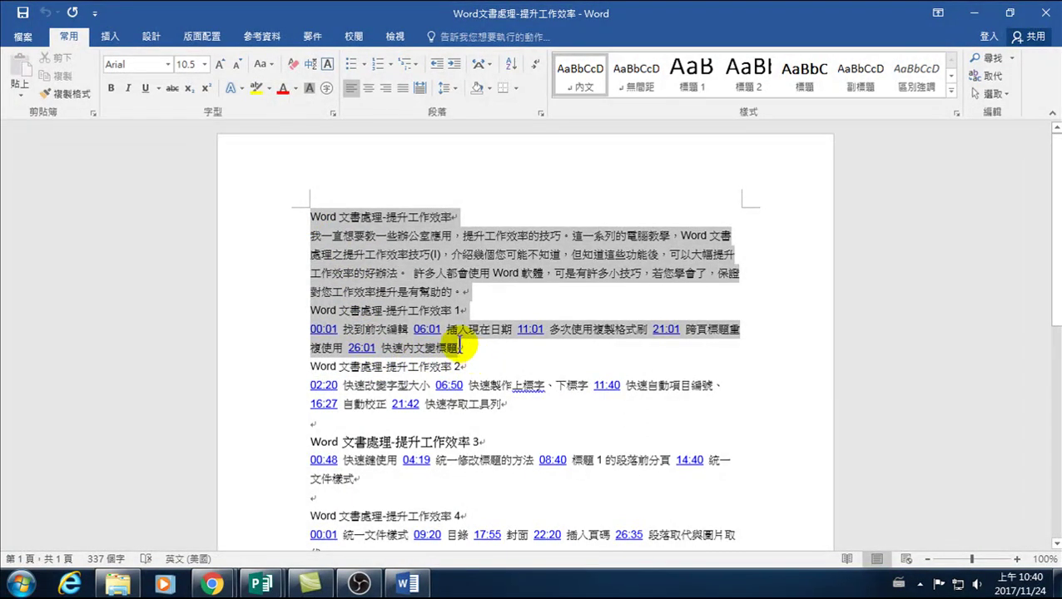
pyautogui.moveTo(461, 345); pyautogui.dragTo(380, 237)
pyautogui.click(325, 218)
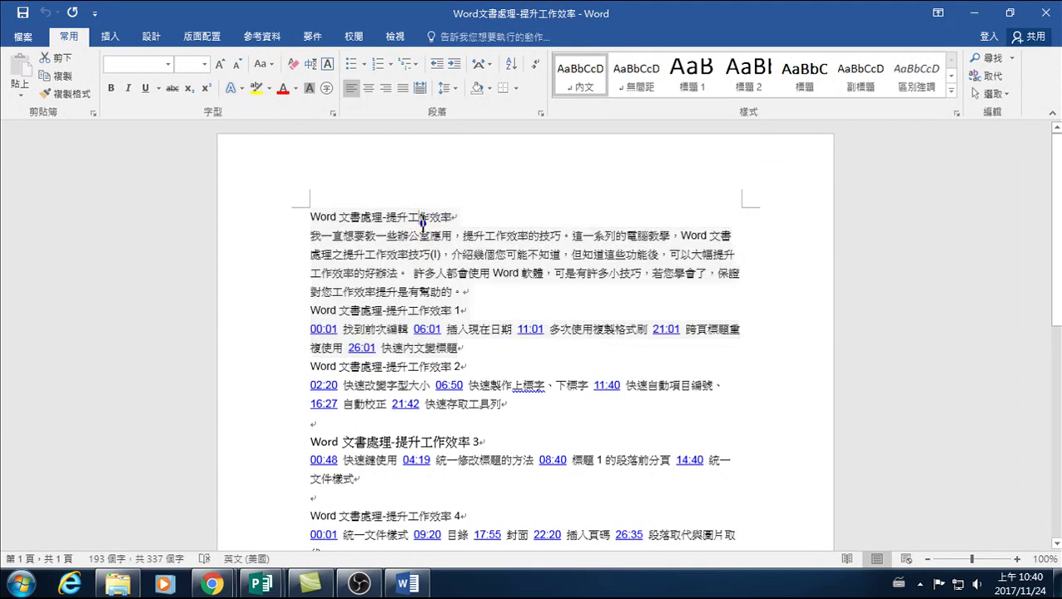
pyautogui.moveTo(304, 217)
pyautogui.mouseDown()
pyautogui.moveTo(462, 300)
pyautogui.moveTo(464, 289)
pyautogui.moveTo(466, 348)
pyautogui.mouseUp()
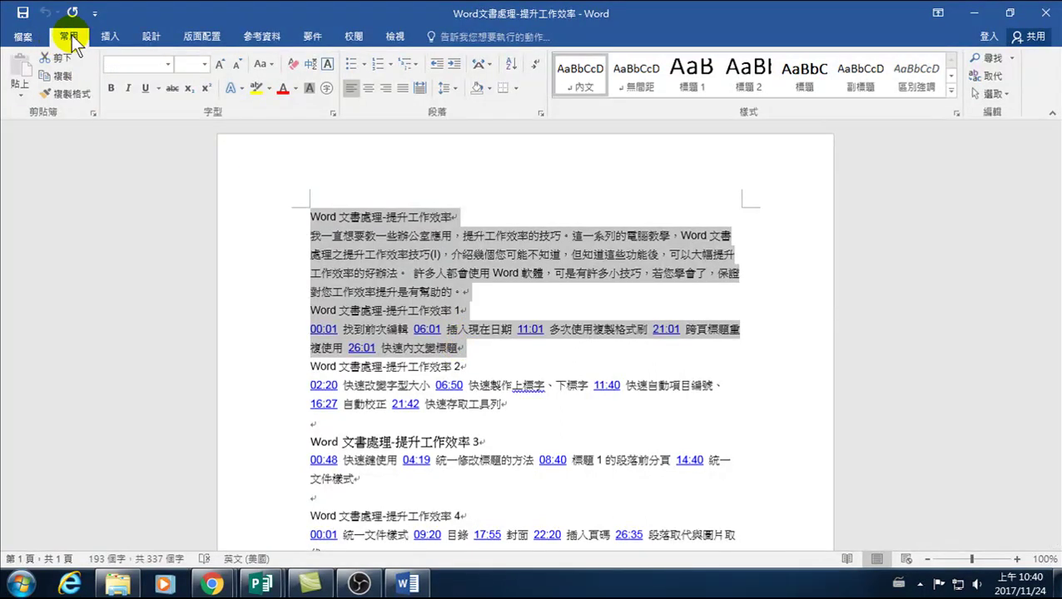
pyautogui.click(50, 75)
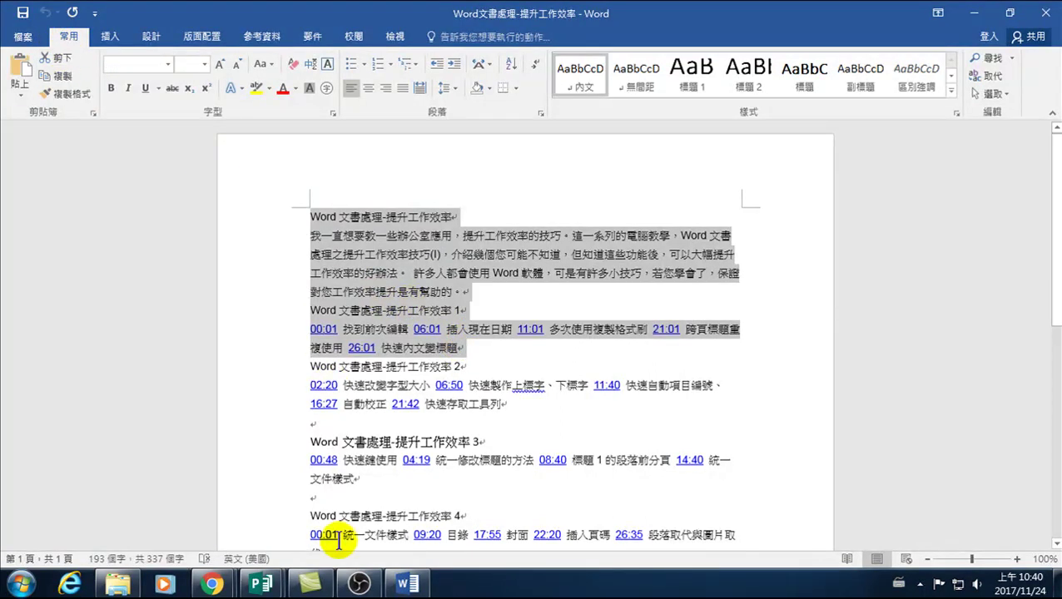
pyautogui.click(262, 583)
# Paste the copied Word text into the Publisher flyer as a new text box.
pyautogui.click(383, 523)
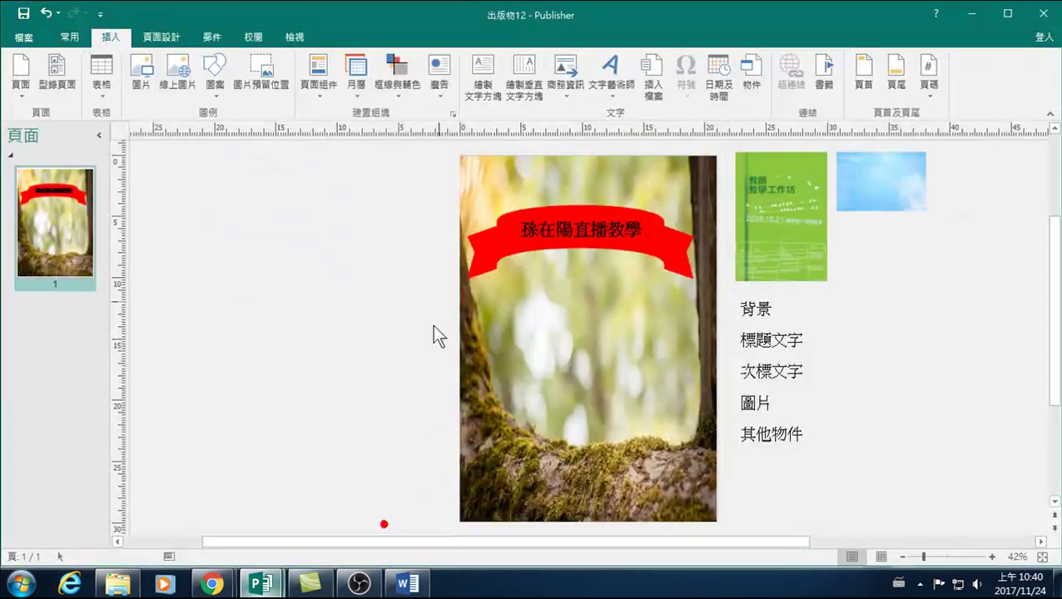
pyautogui.click(66, 36)
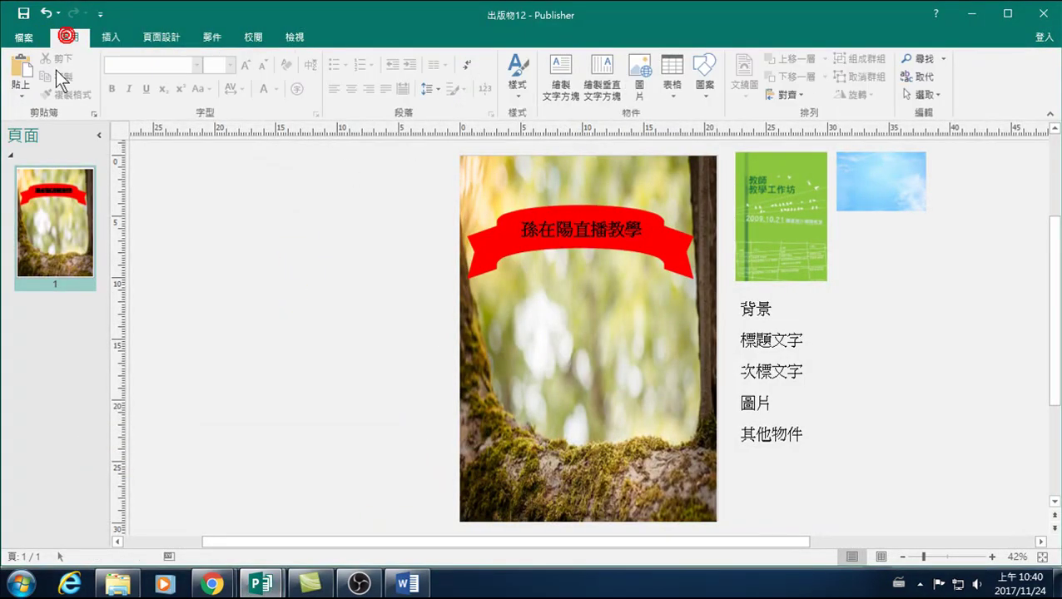
pyautogui.click(20, 67)
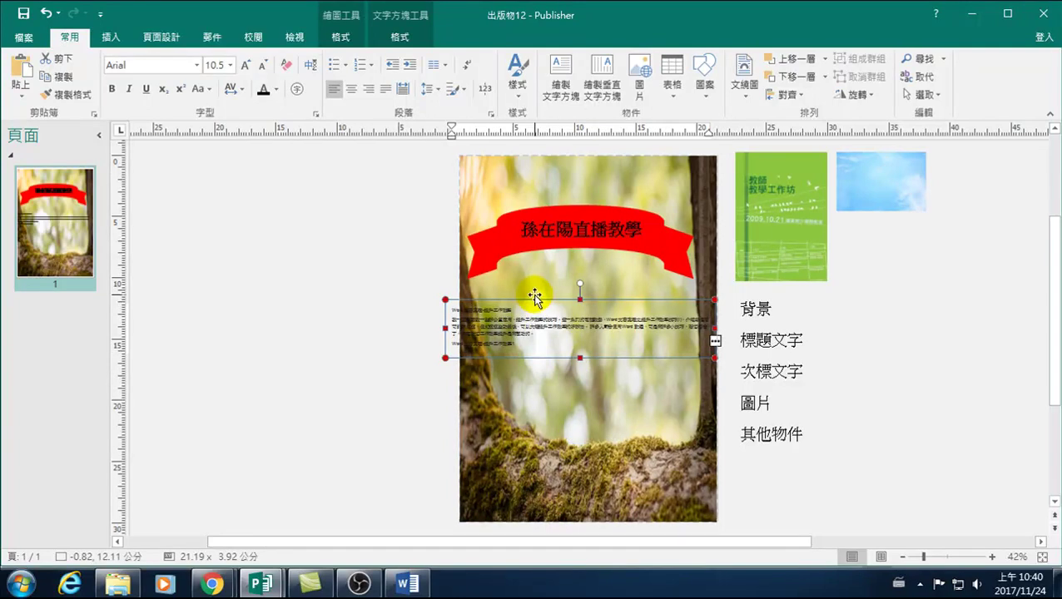
# Resize the text box and place it on the page beneath the red ribbon title.
pyautogui.moveTo(534, 304); pyautogui.dragTo(259, 220)
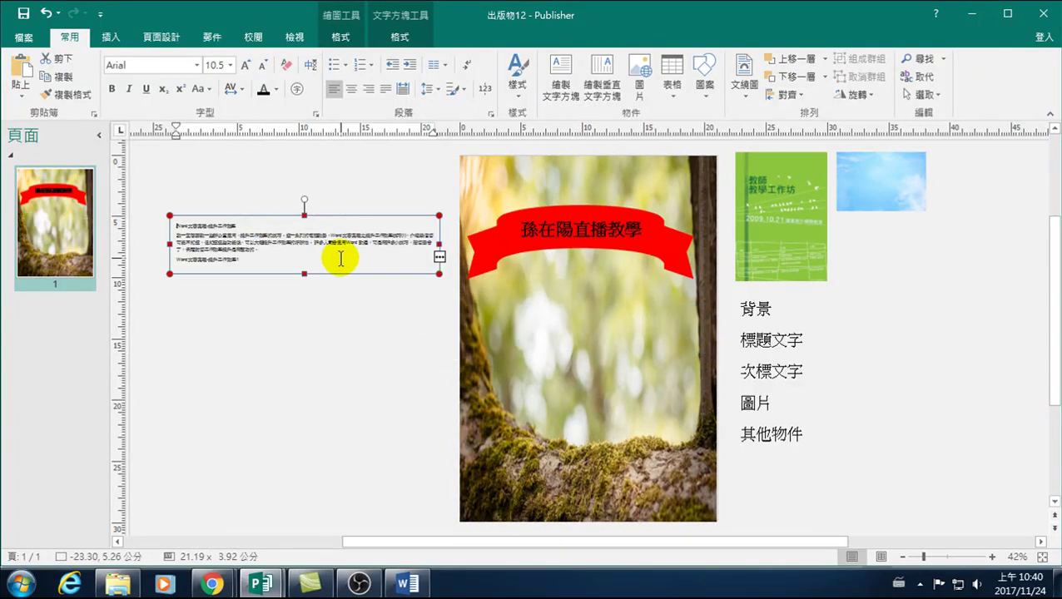
pyautogui.moveTo(304, 272); pyautogui.dragTo(301, 344)
pyautogui.moveTo(436, 280); pyautogui.dragTo(408, 279)
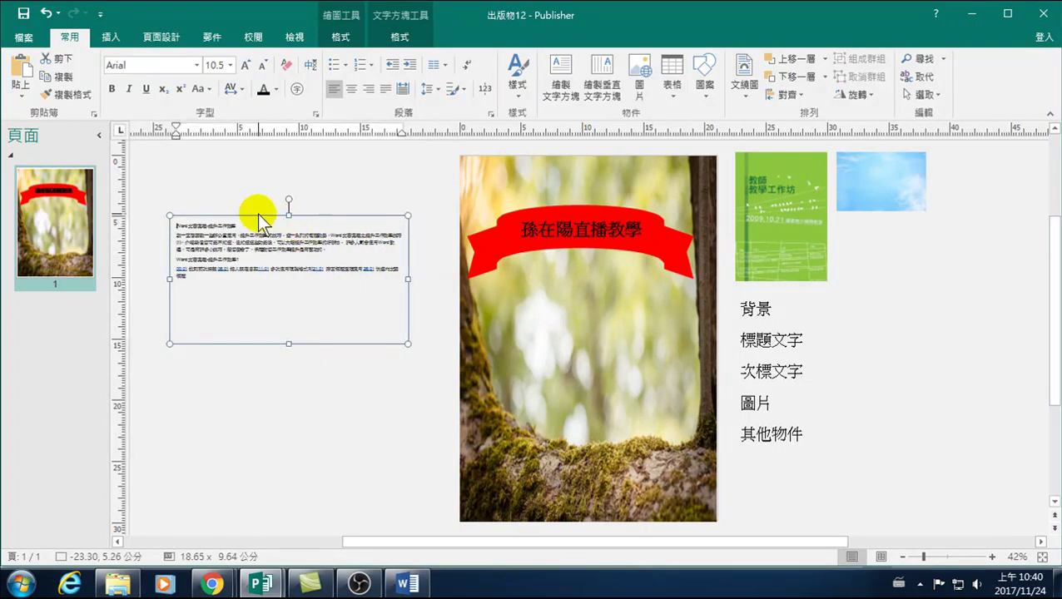
pyautogui.moveTo(288, 344); pyautogui.dragTo(288, 272)
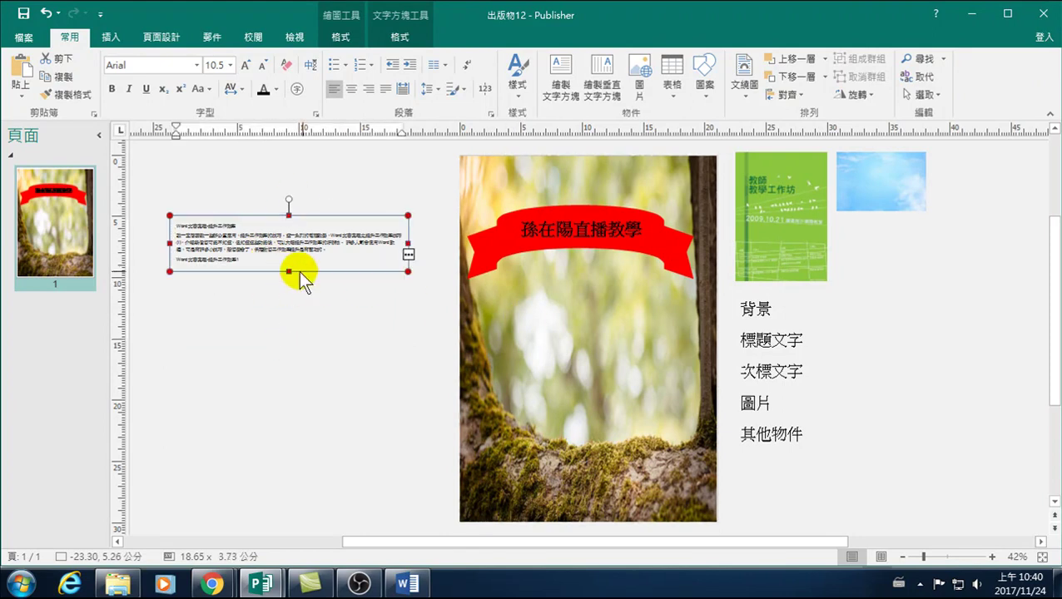
pyautogui.moveTo(248, 217); pyautogui.dragTo(543, 288)
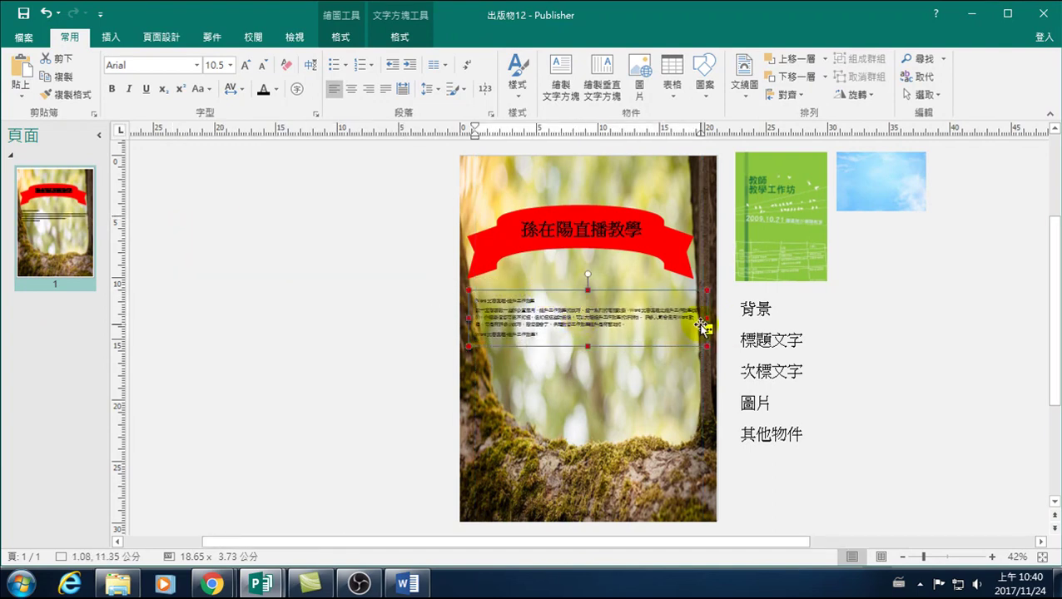
pyautogui.moveTo(706, 318); pyautogui.dragTo(704, 319)
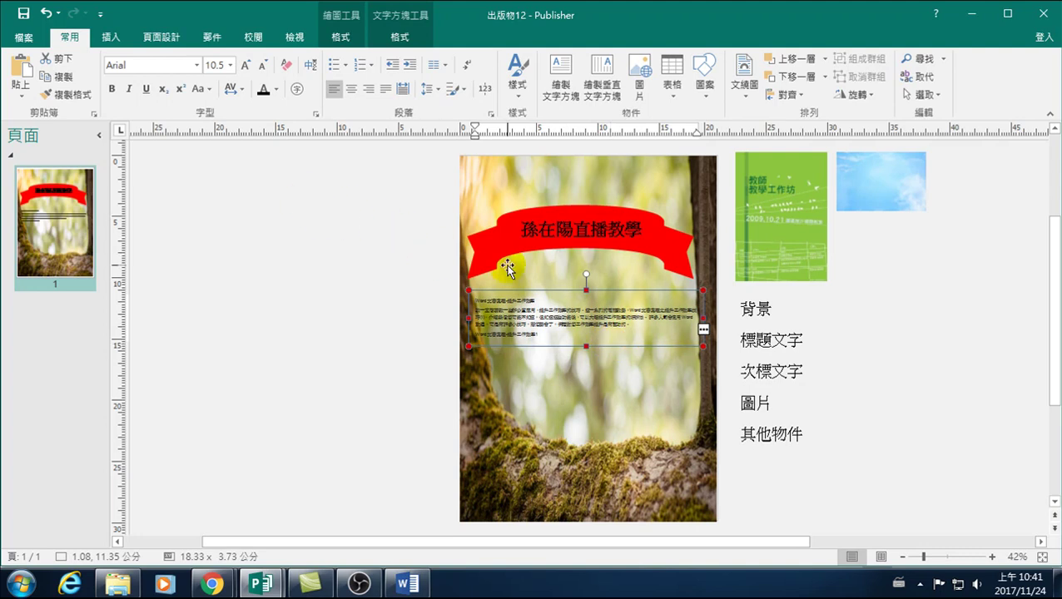
# Grow all the pasted text to 16 pt and stretch its box to 10.78 cm tall.
pyautogui.moveTo(586, 342); pyautogui.dragTo(586, 395)
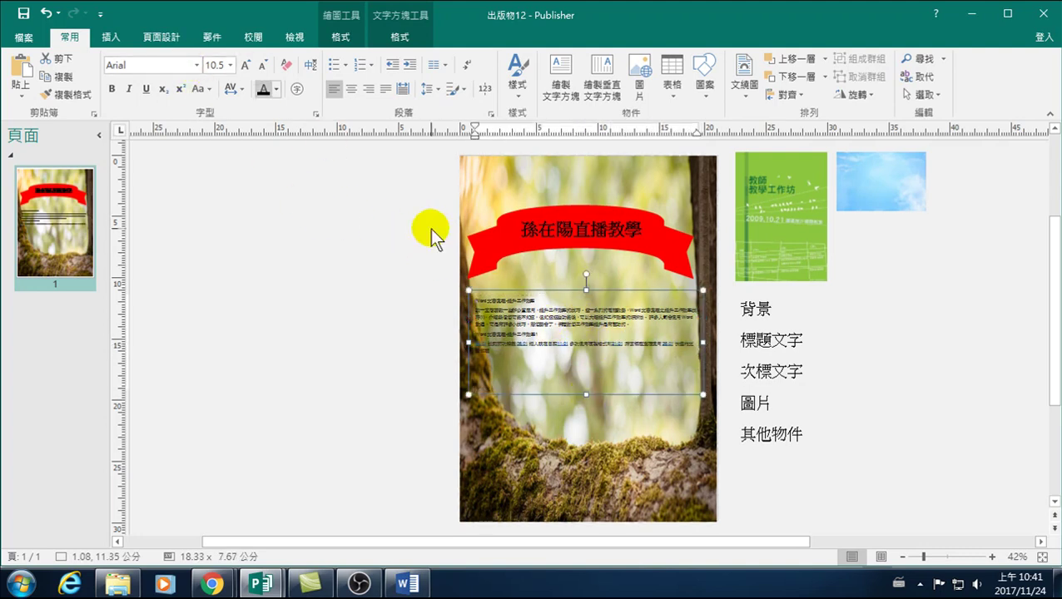
pyautogui.click(242, 65)
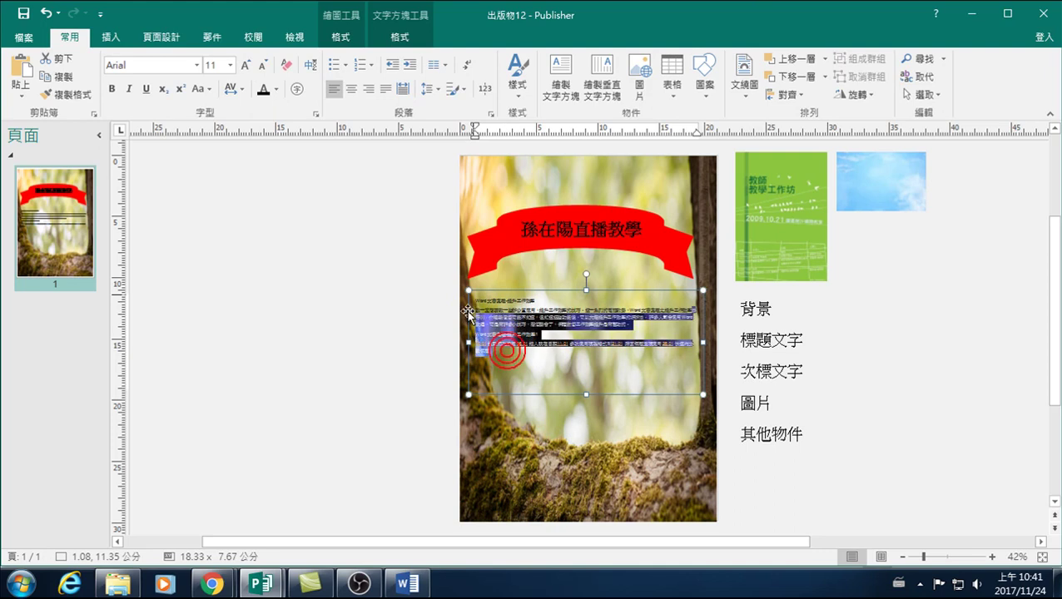
pyautogui.moveTo(505, 350); pyautogui.dragTo(464, 293)
pyautogui.click(242, 65)
pyautogui.click(243, 65)
pyautogui.click(243, 65)
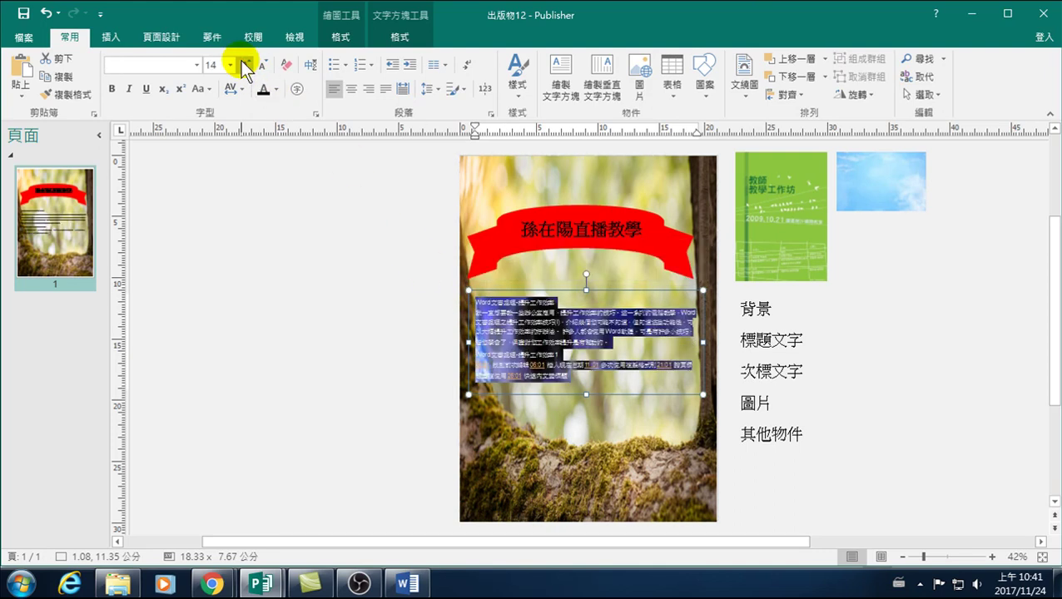
pyautogui.click(245, 65)
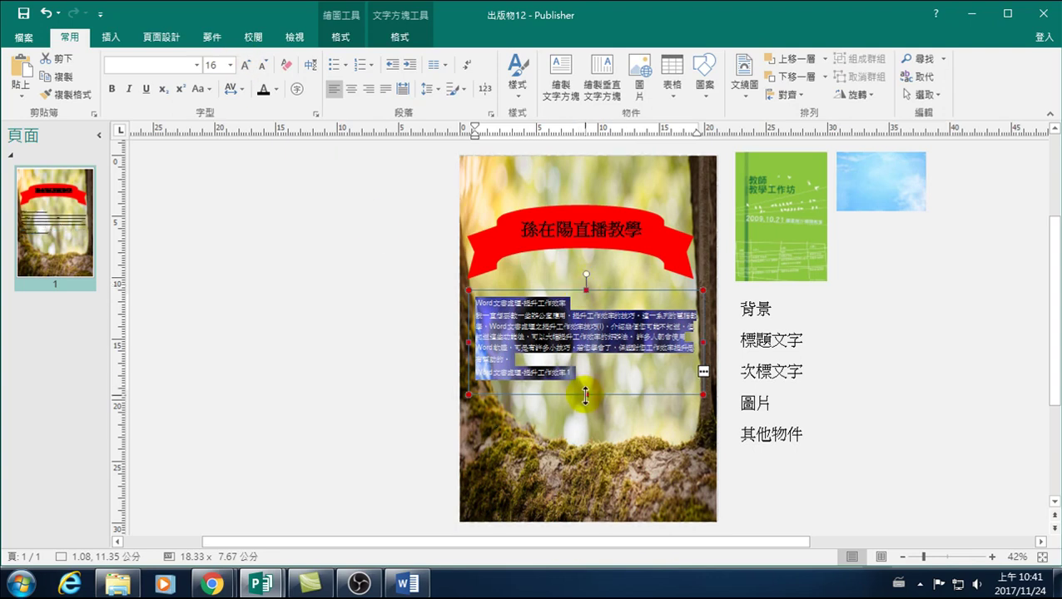
pyautogui.press('Escape')
pyautogui.moveTo(586, 390); pyautogui.dragTo(586, 433)
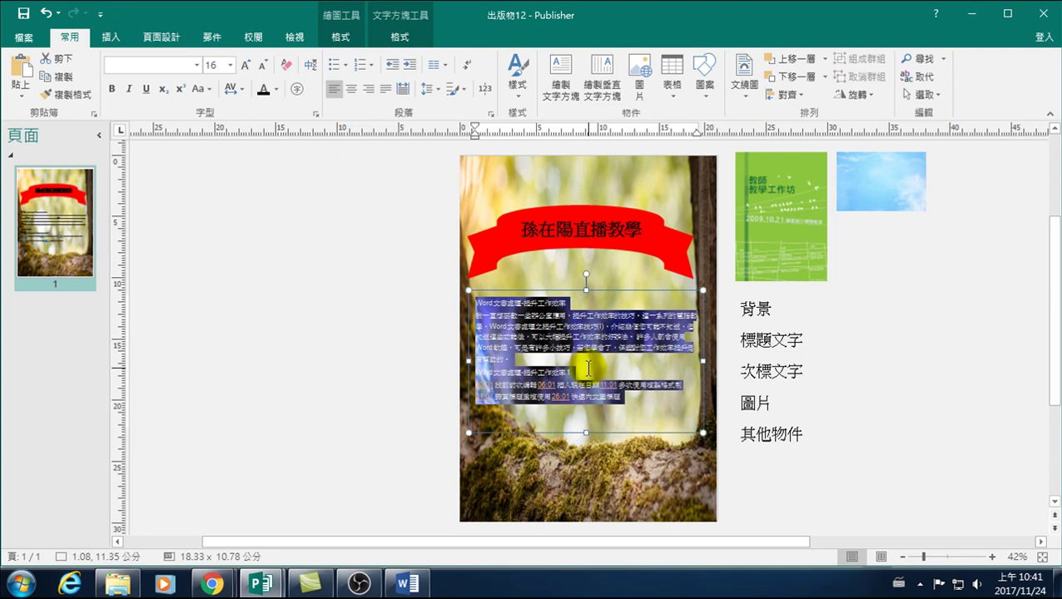
pyautogui.click(861, 380)
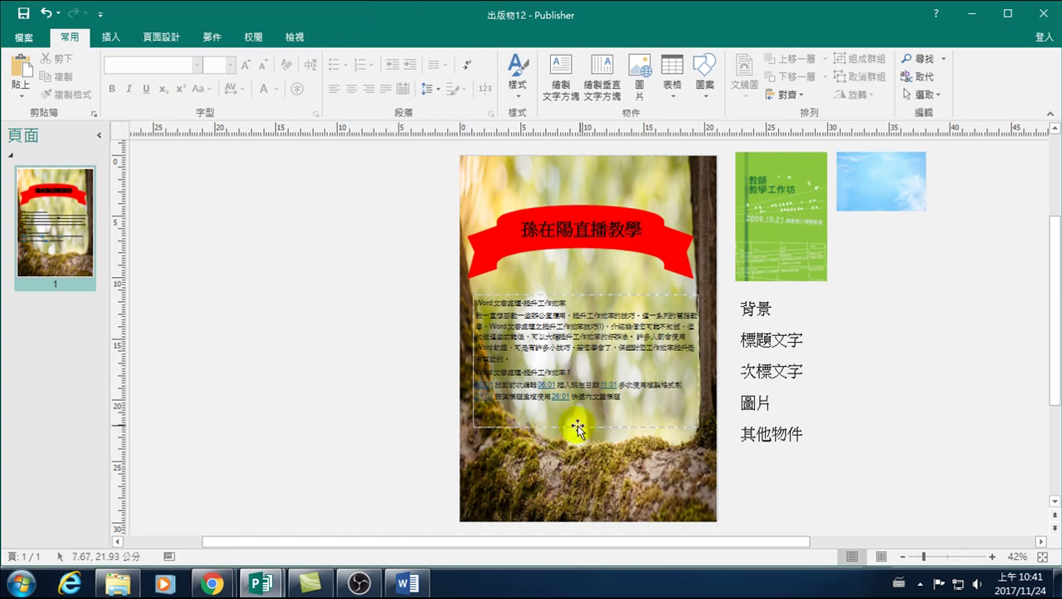
# Shorten the handout text box to 18.33 × 9.07 cm so it ends under the last line.
pyautogui.click(600, 295)
pyautogui.click(600, 295)
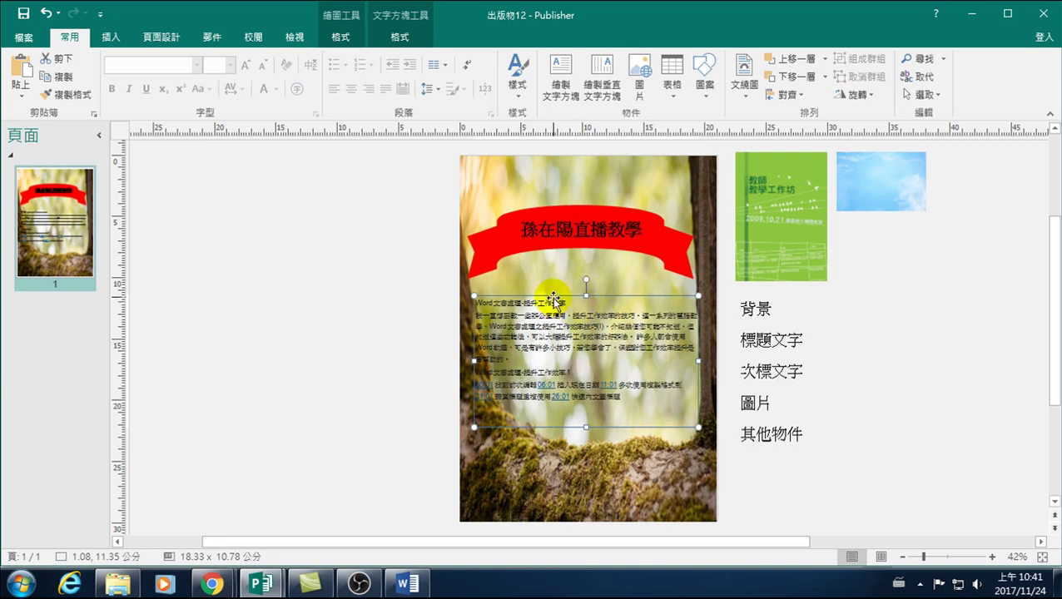
pyautogui.moveTo(567, 304); pyautogui.dragTo(471, 303)
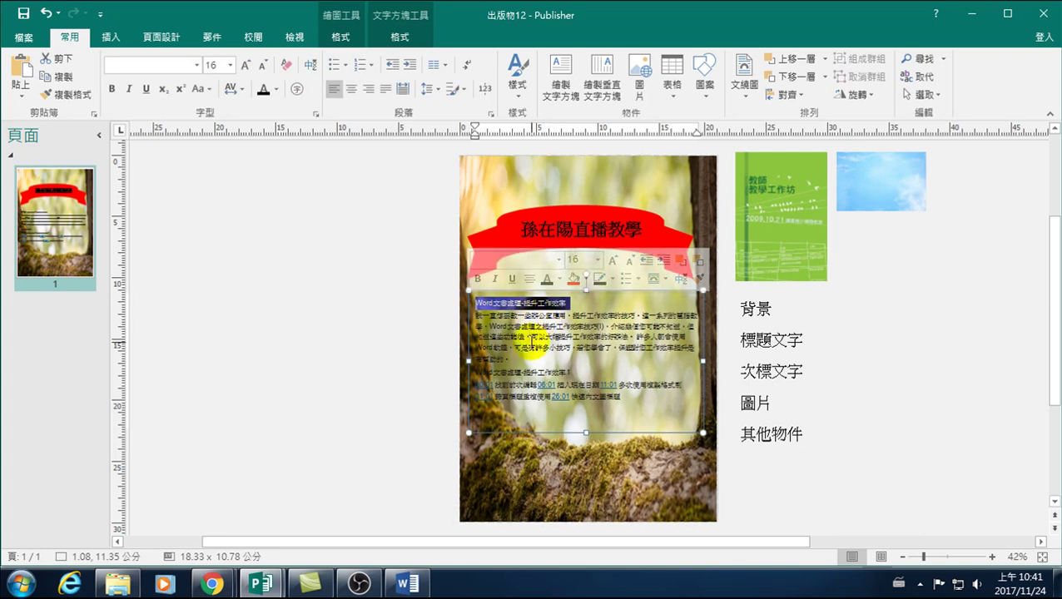
pyautogui.click(868, 388)
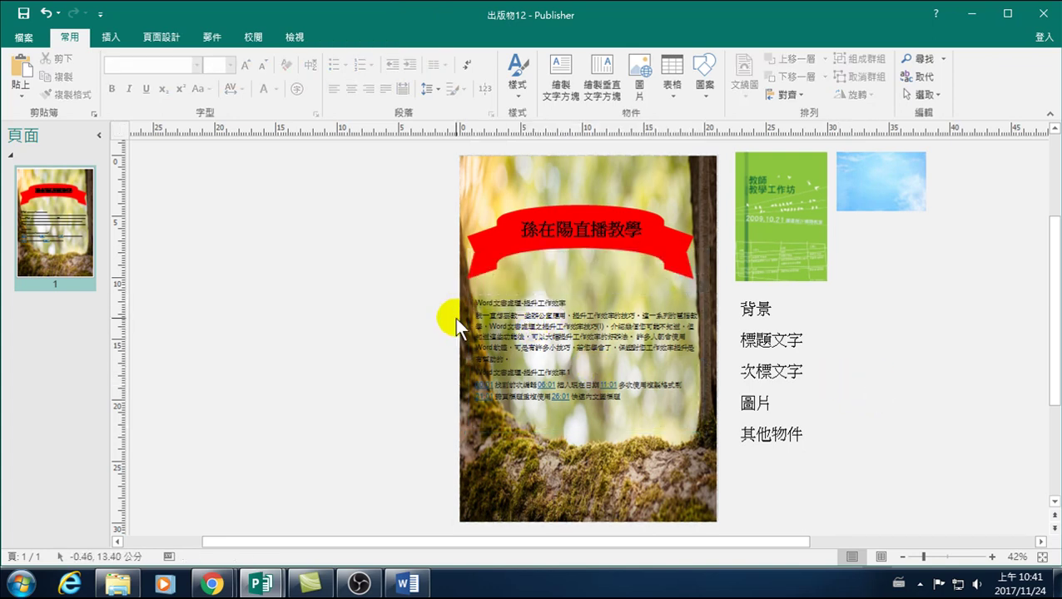
pyautogui.click(575, 427)
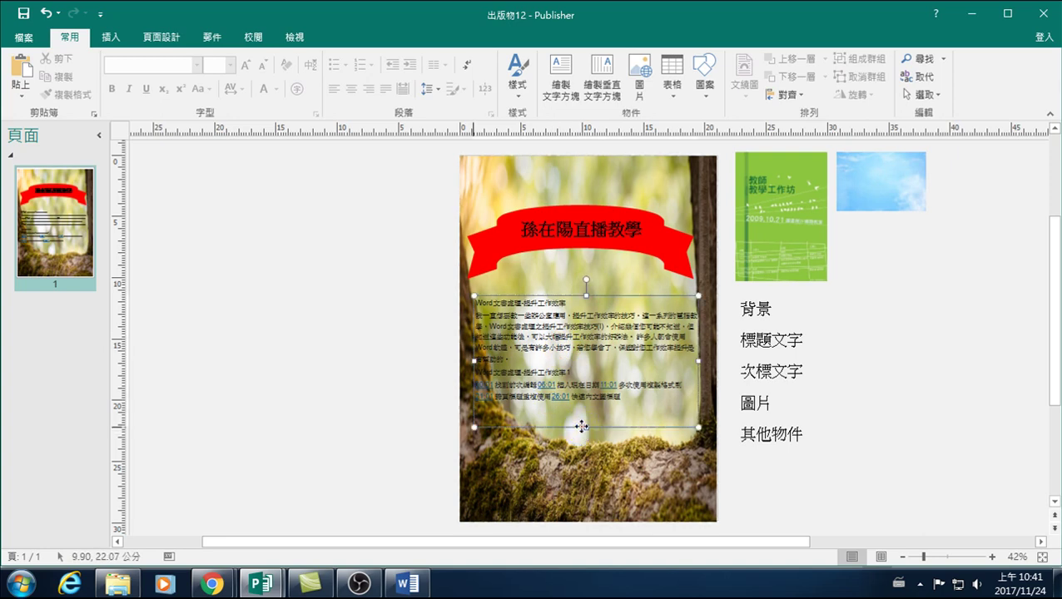
pyautogui.moveTo(587, 426); pyautogui.dragTo(588, 406)
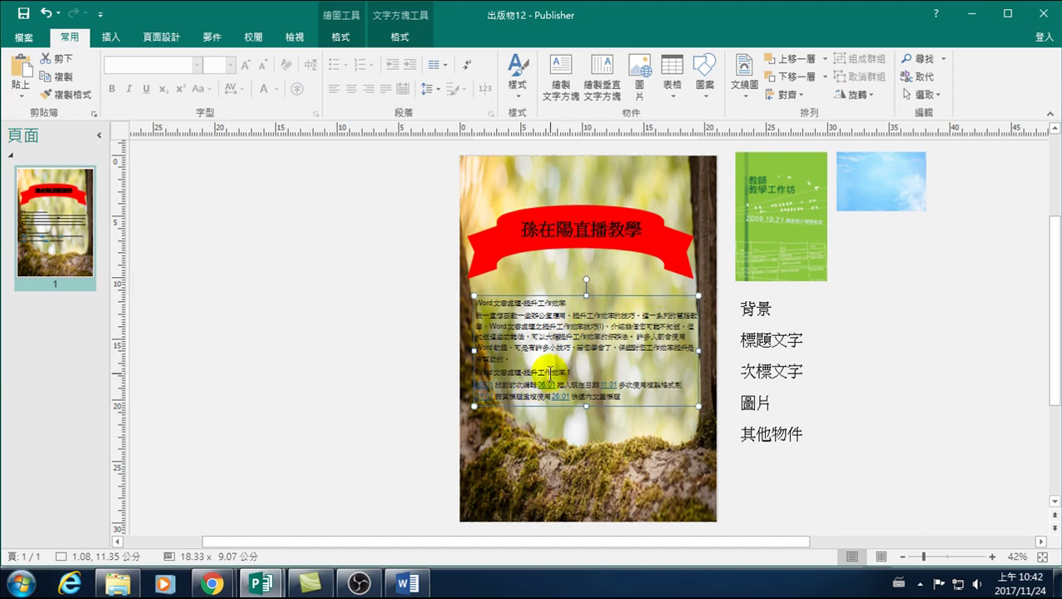
pyautogui.click(111, 37)
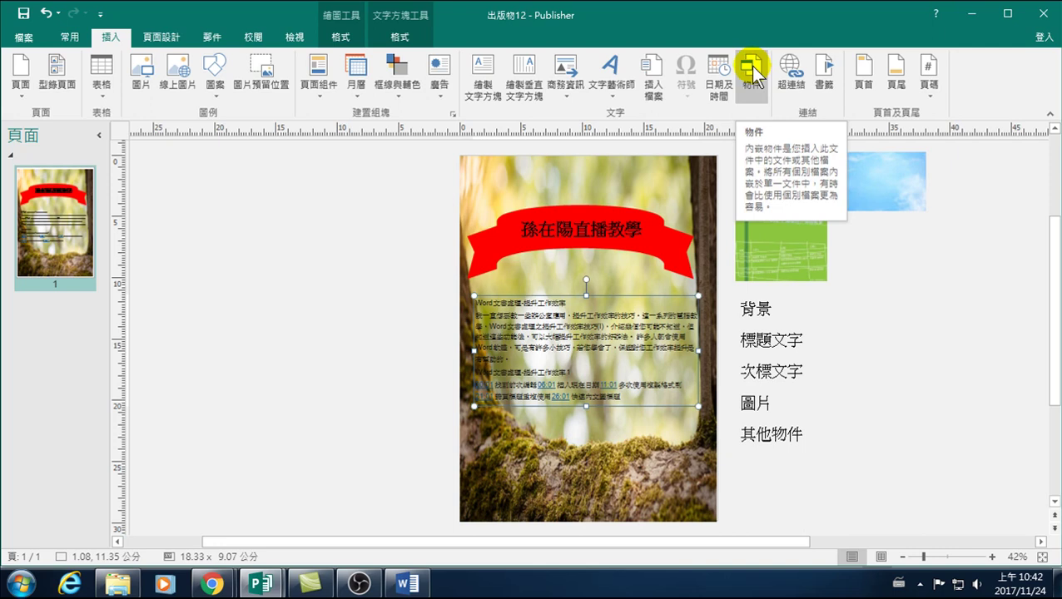
pyautogui.click(346, 317)
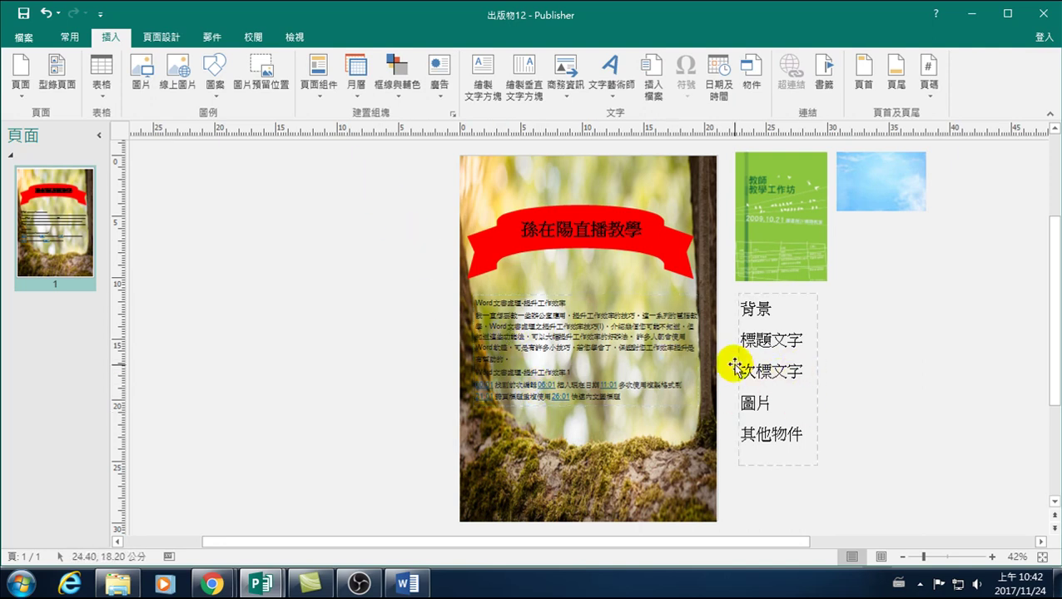
pyautogui.click(866, 384)
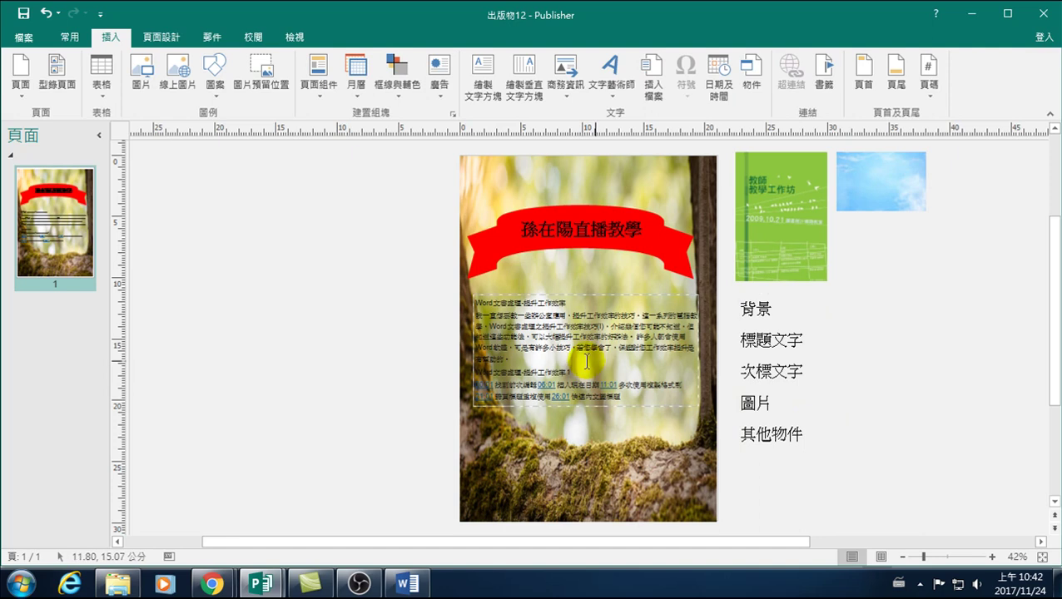